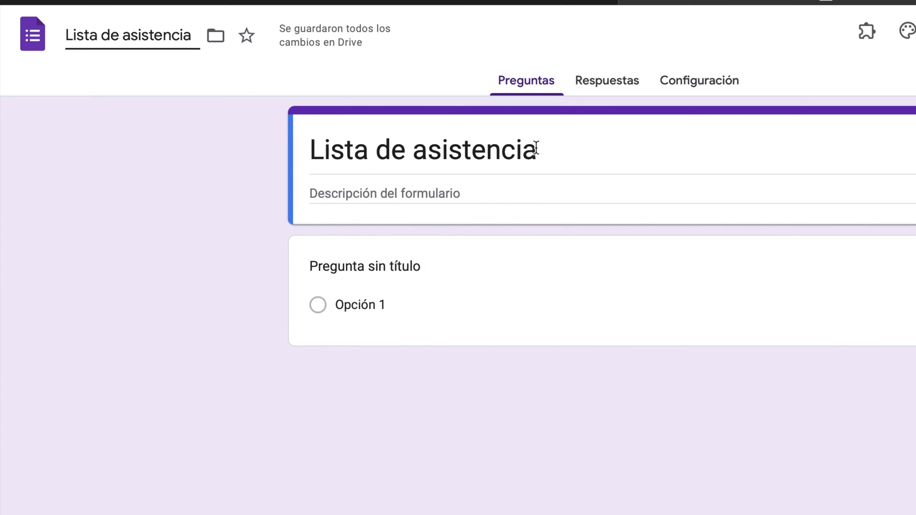
Step: Star the form and add a new section after the title block
click(285, 83)
click(248, 42)
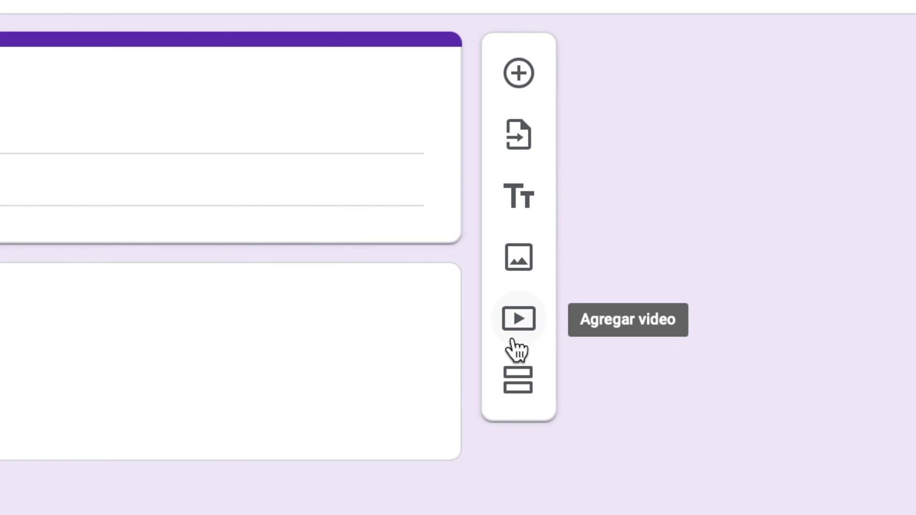
click(523, 384)
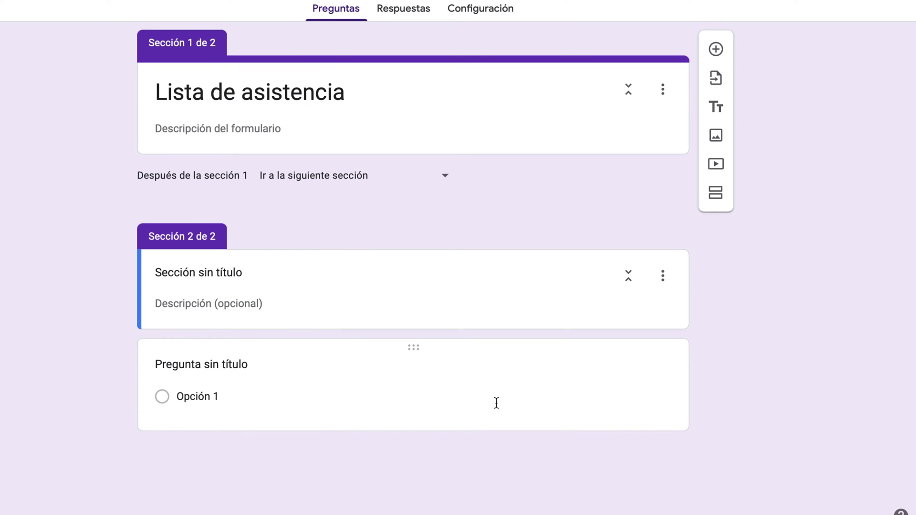
Step: Make the untitled question in section 2 required and add a third section after it
click(518, 406)
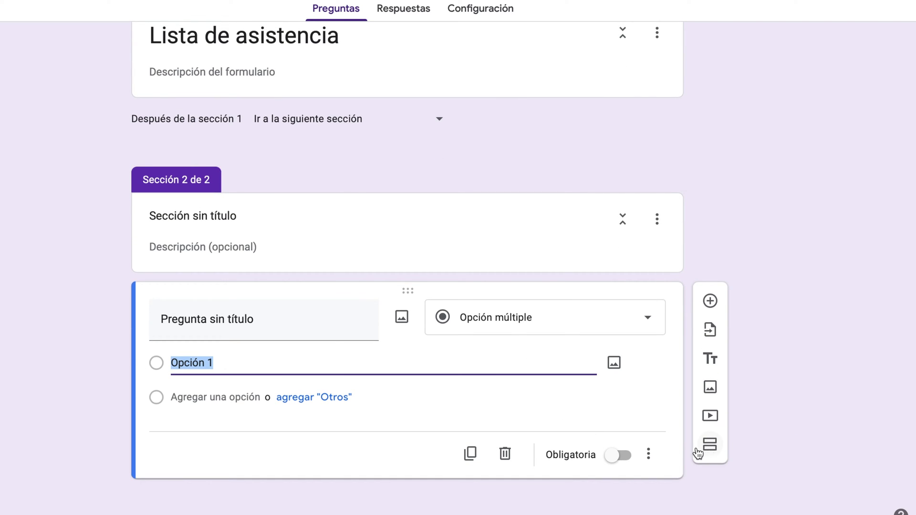
click(626, 458)
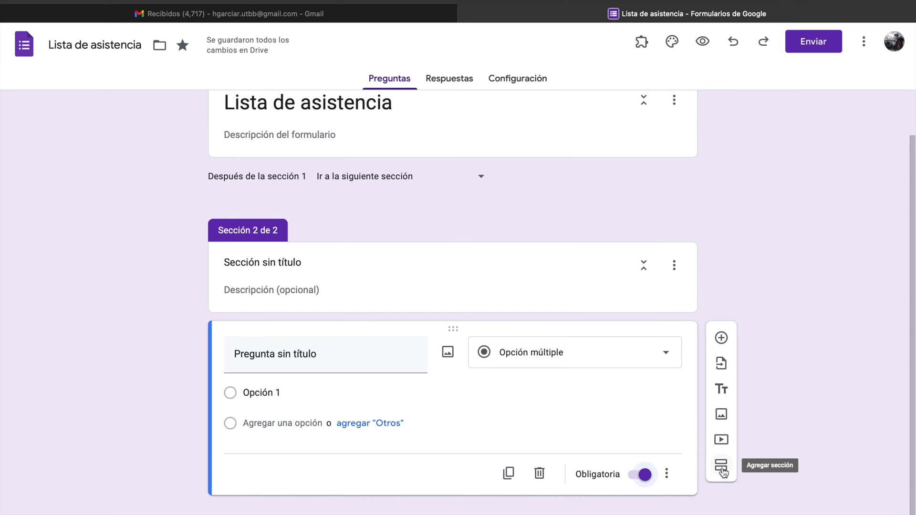
click(721, 466)
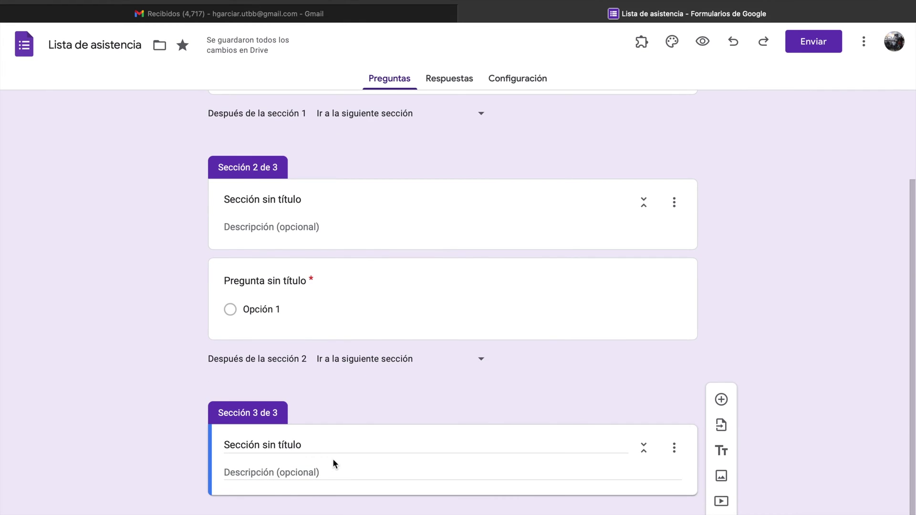
Step: Add a multiple-choice question to section 3 and make it required
click(722, 401)
scroll(559, 374, up, 3)
scroll(560, 376, down, 3)
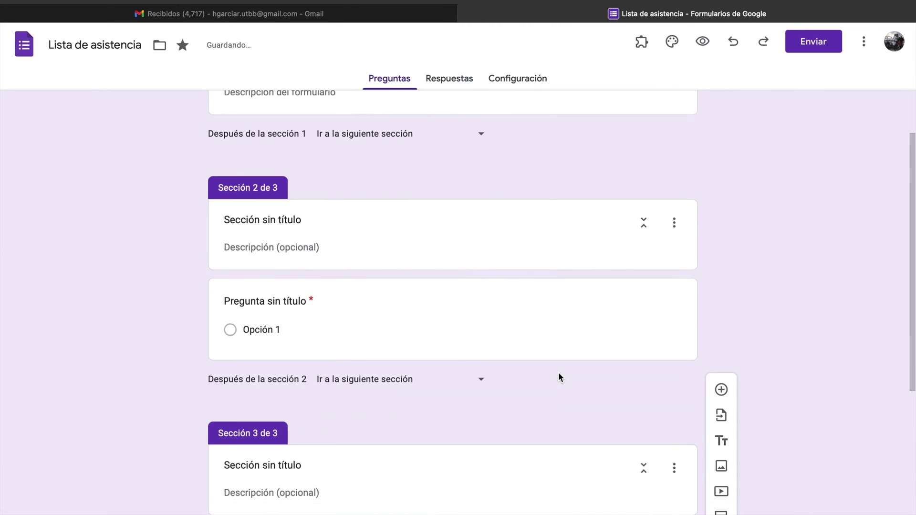
scroll(355, 242, down, 4)
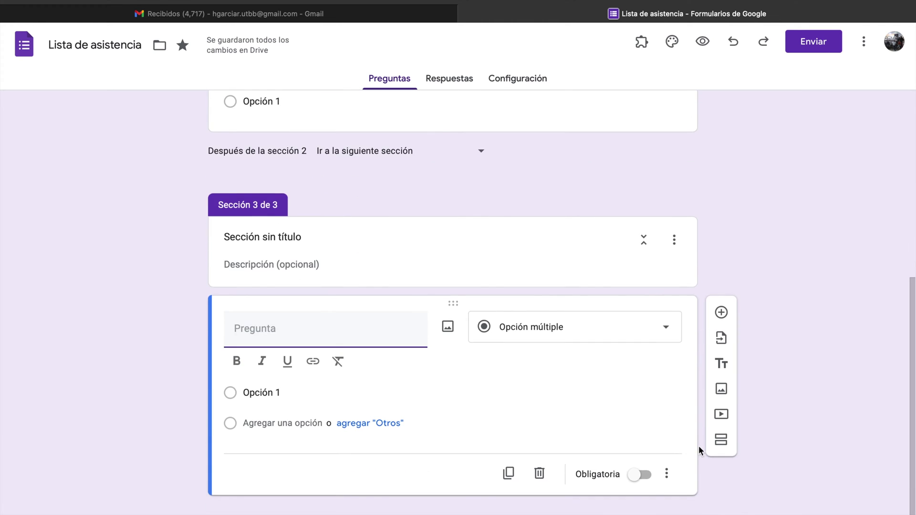
click(647, 477)
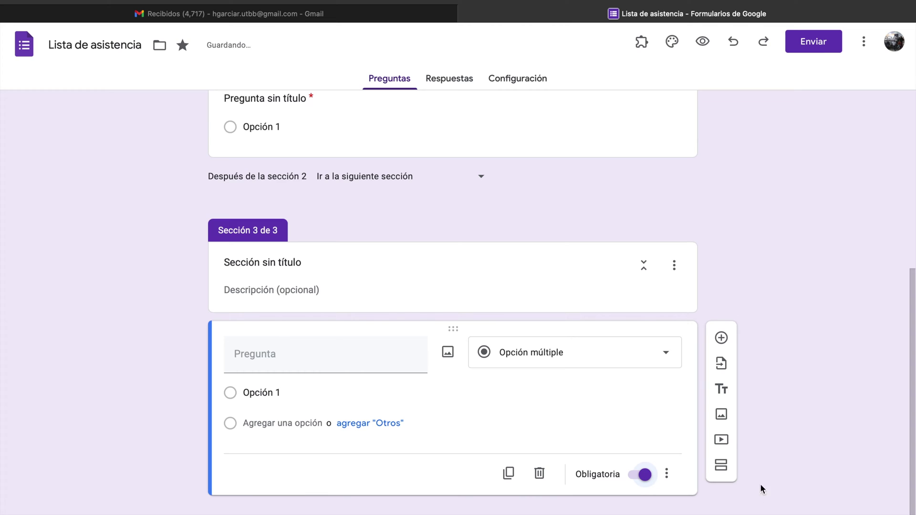
Step: Add a fourth section to the form with a new blank question in it
click(721, 466)
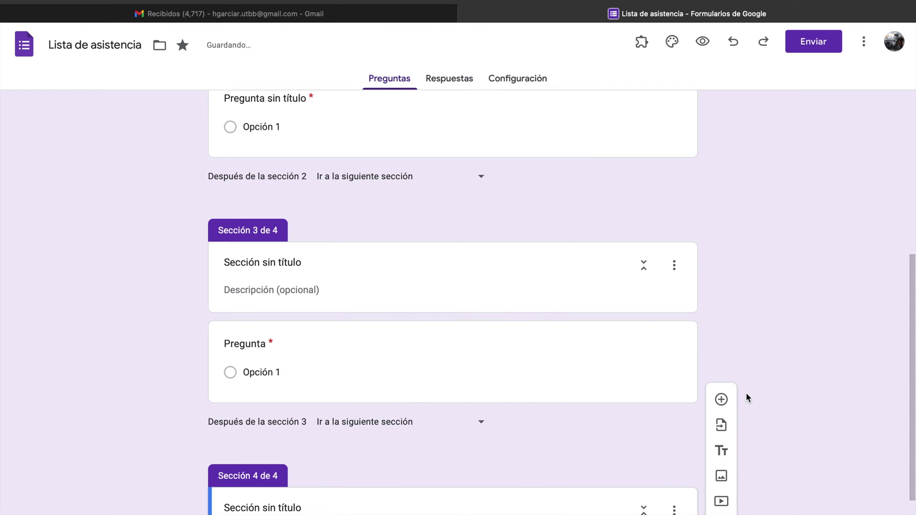
click(723, 400)
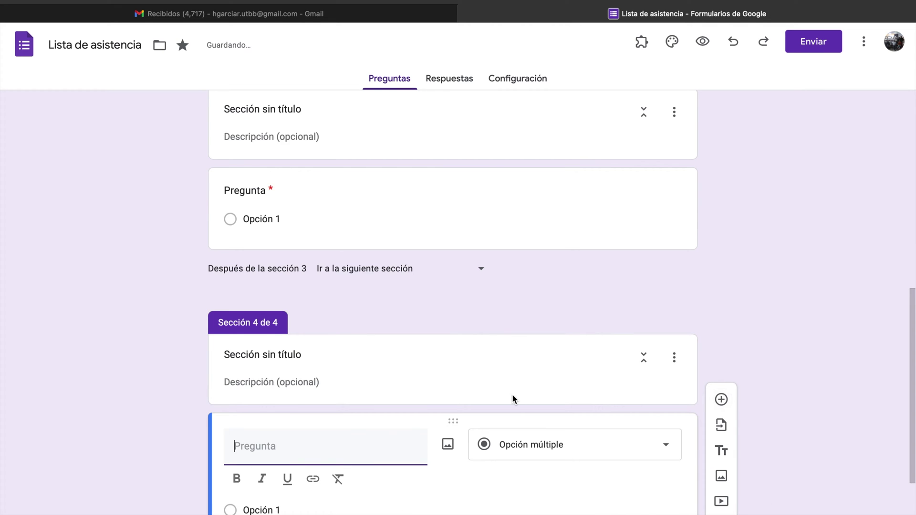
Step: Replace the title of section 2 with "Grupo"
scroll(513, 399, up, 6)
scroll(513, 397, up, 5)
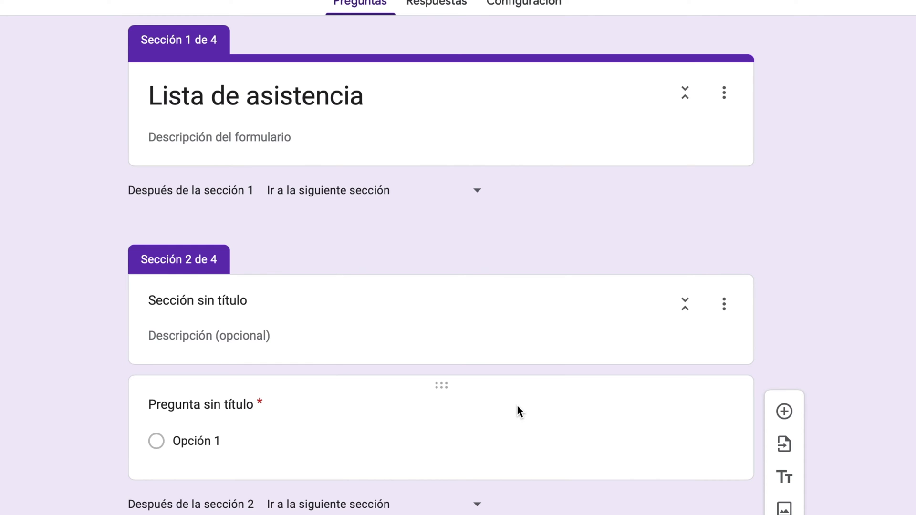
scroll(517, 412, down, 1)
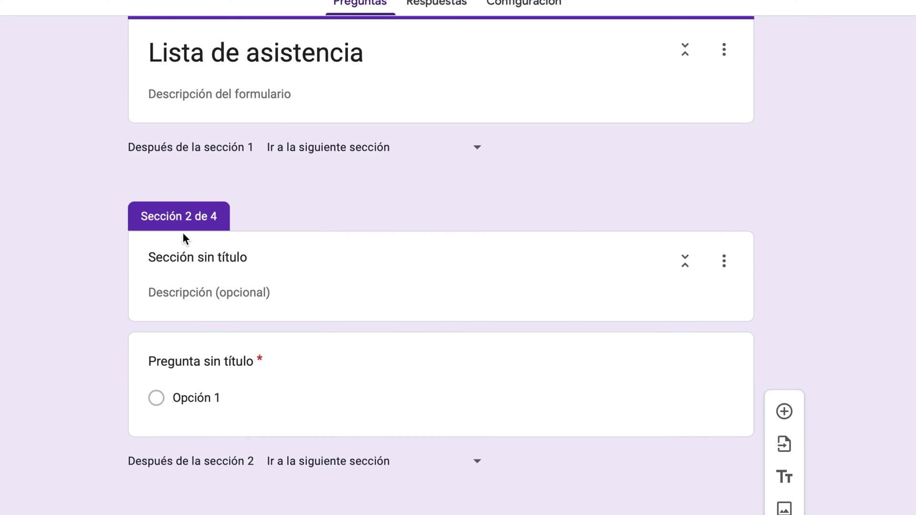
click(260, 258)
drag(254, 258, 138, 251)
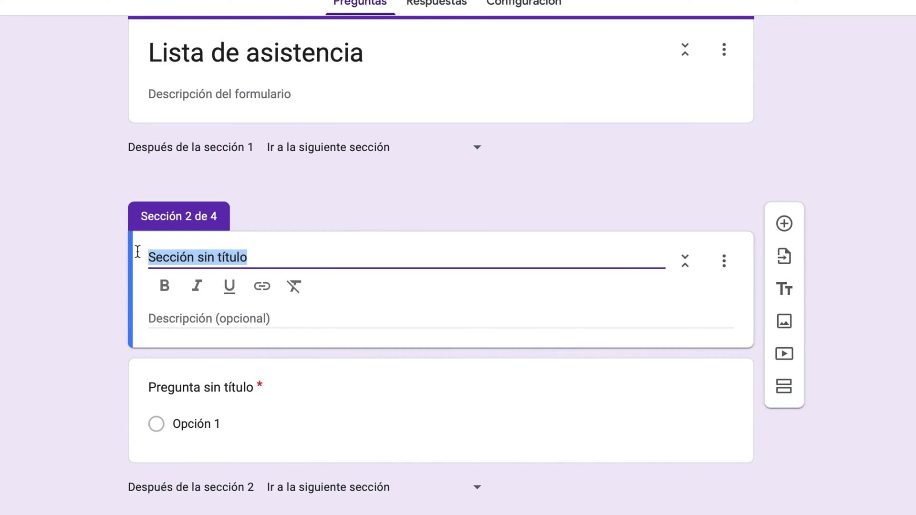
text(Grupo)
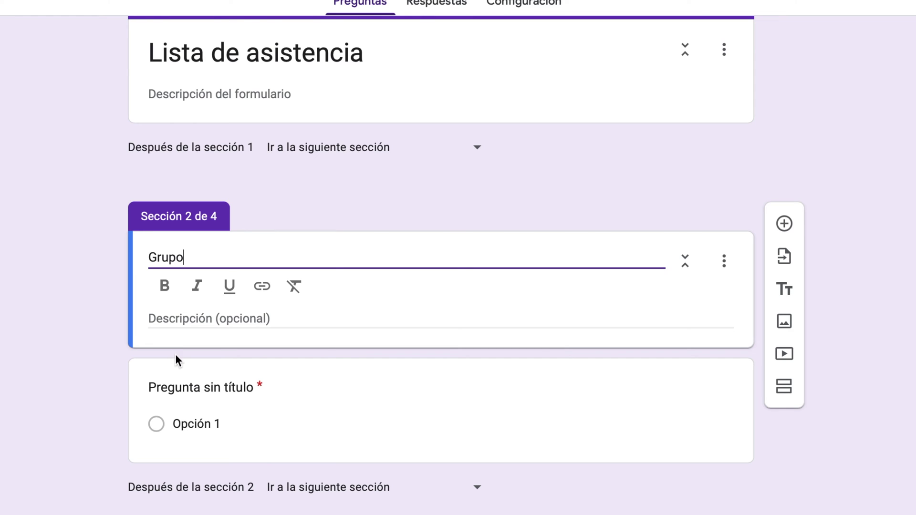
Step: Make the "Grupo" title of section 2 bold
click(183, 321)
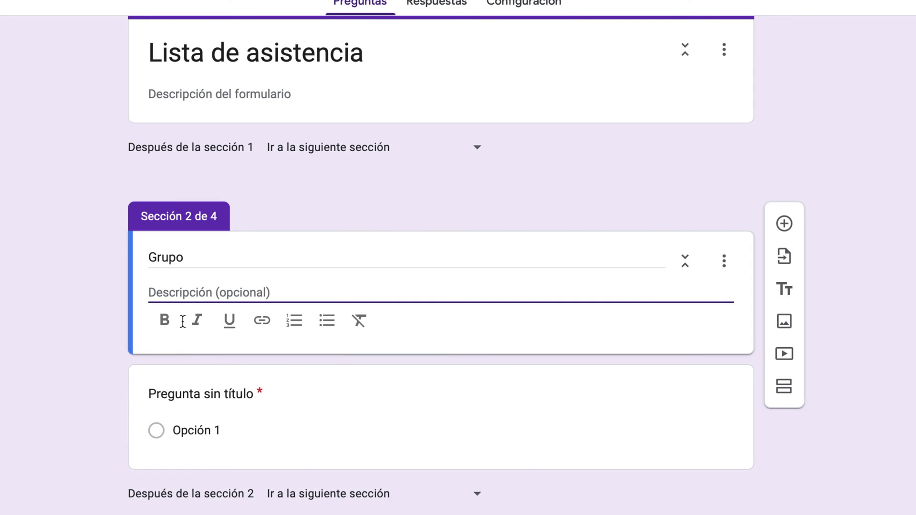
click(228, 259)
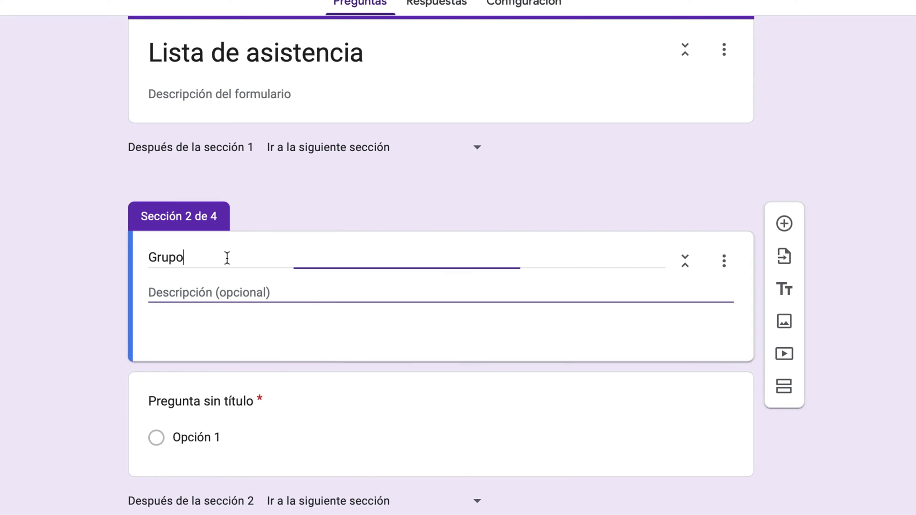
drag(186, 257, 147, 257)
click(165, 288)
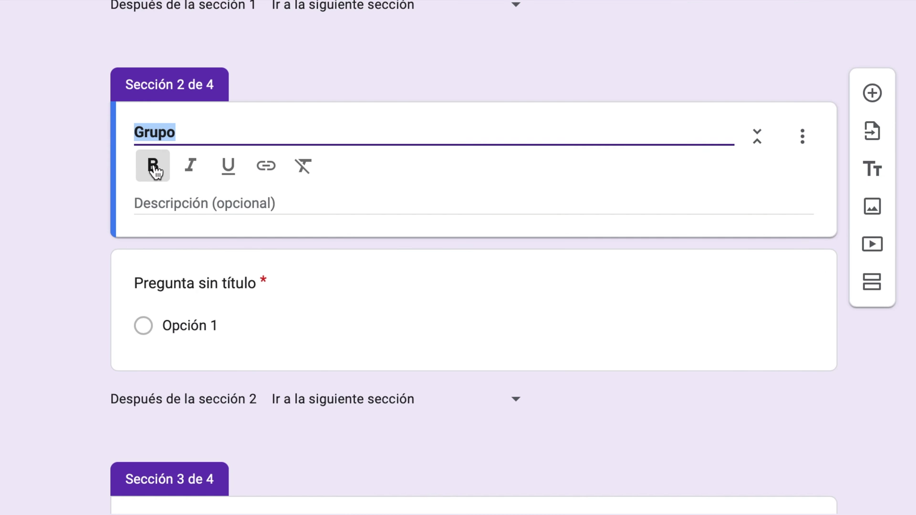
Step: Title the section 2 question "Selecciona tu grupo de la lista" and set its type to Lista desplegable
click(224, 282)
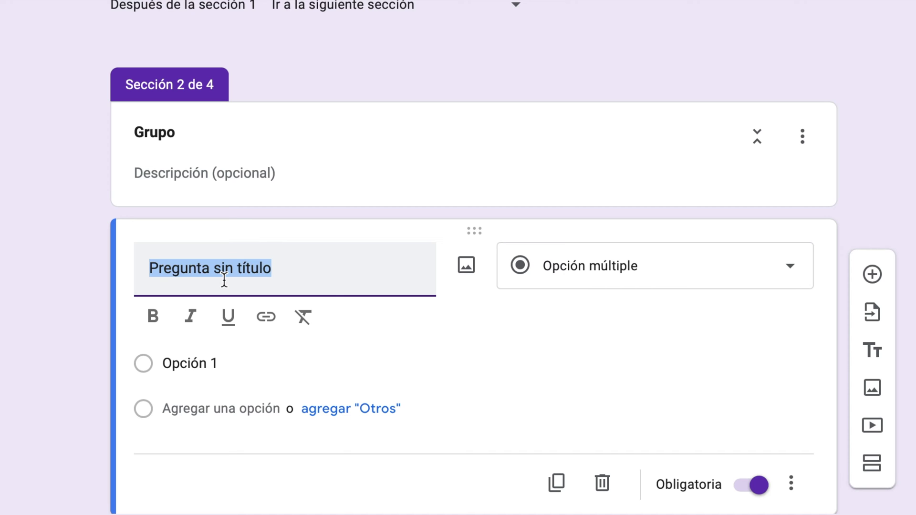
text(Selecc)
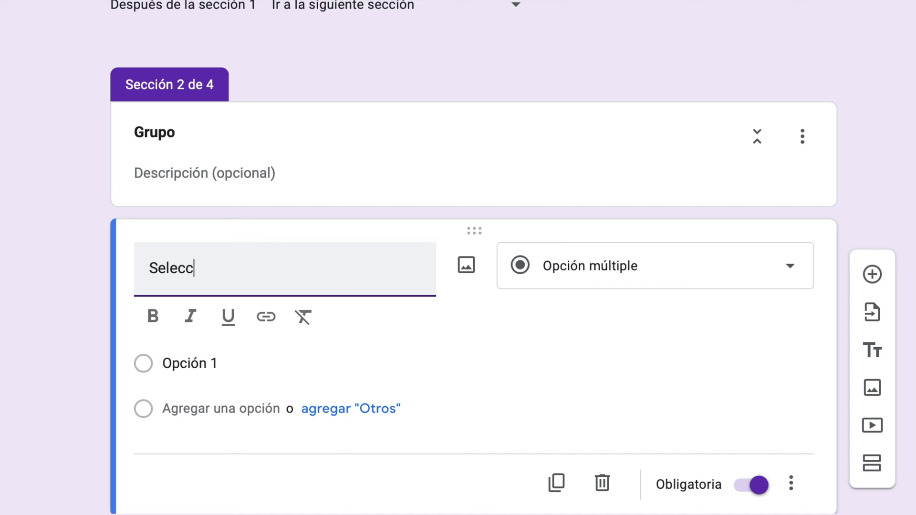
text(iona tu grupo)
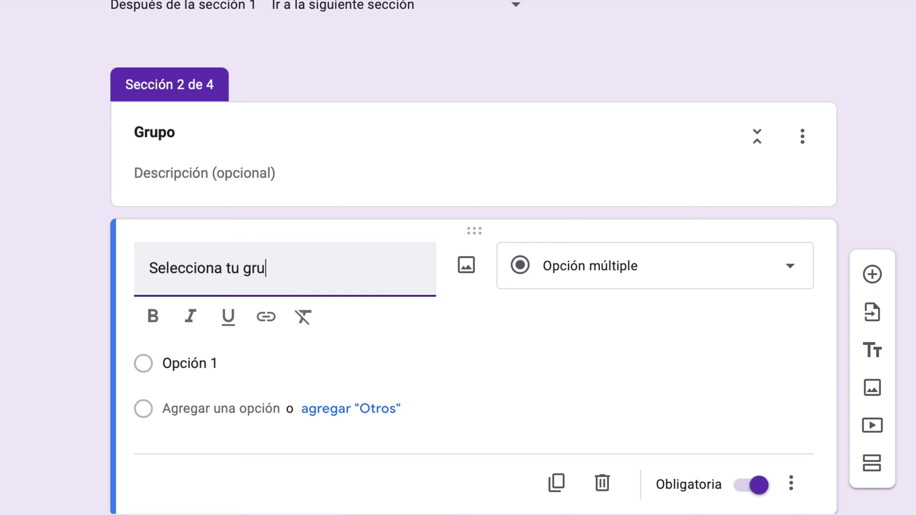
text( de la lista)
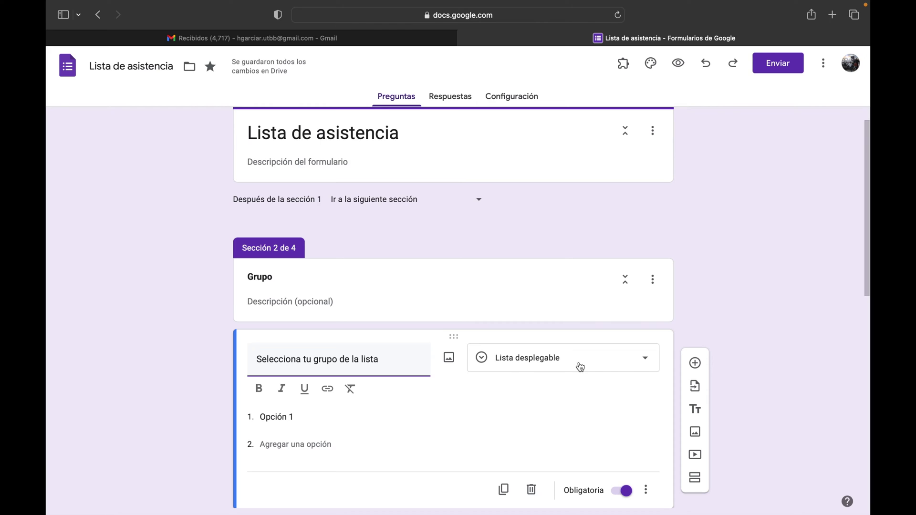
click(647, 360)
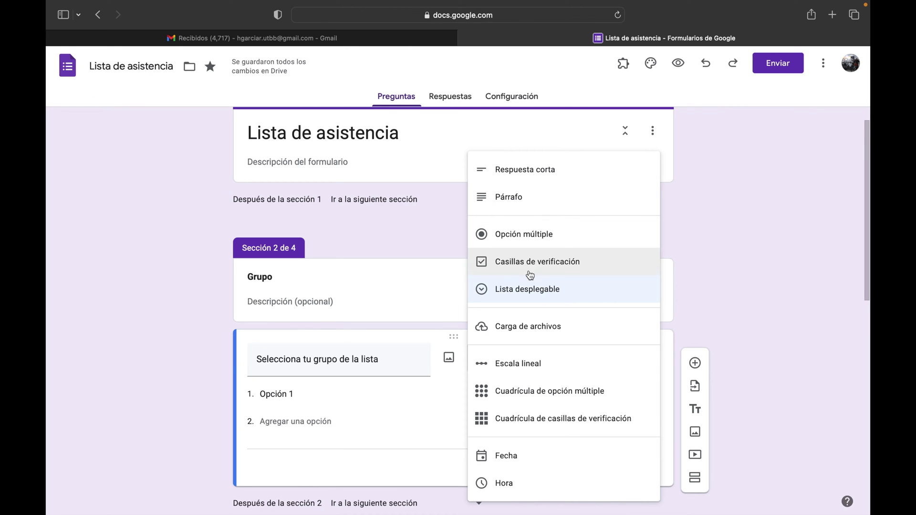
click(522, 293)
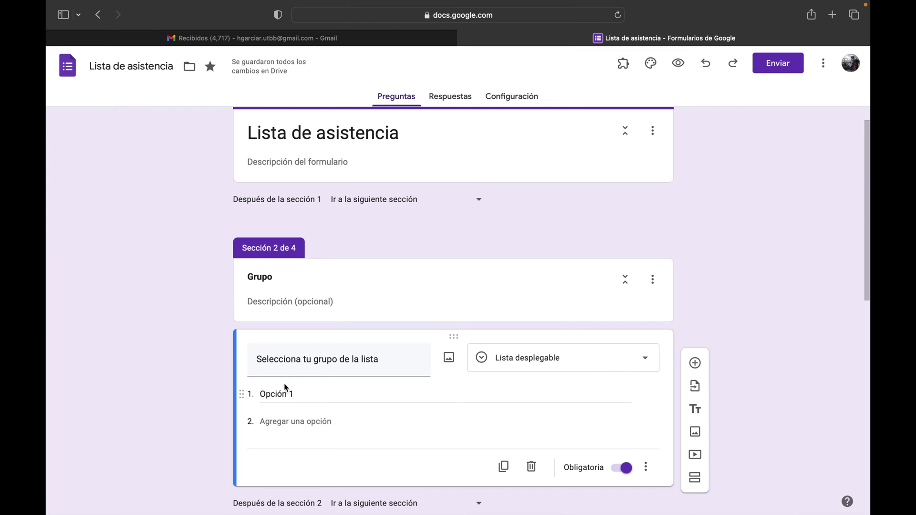
Step: Enter Grupo 1, Grupo 2 and Grupo 3 as the answer options of the group dropdown question
click(313, 395)
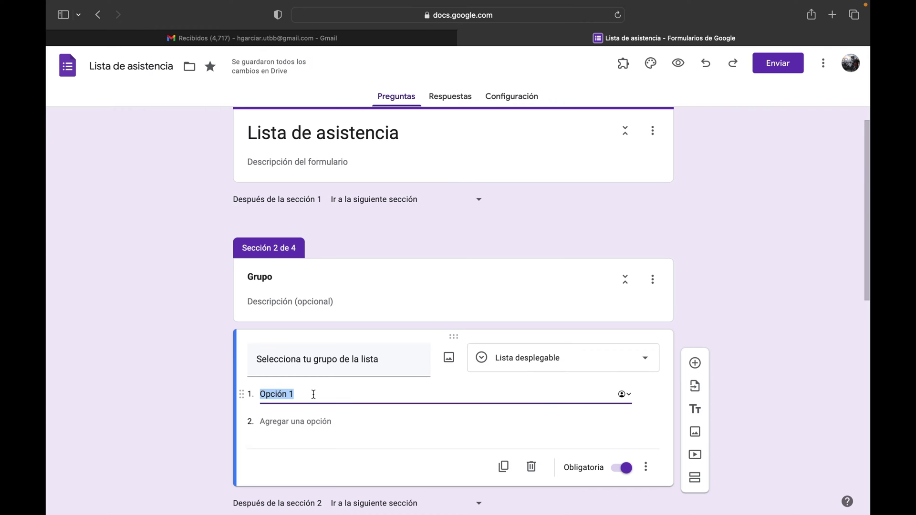
text(Grupo 1)
click(305, 423)
text(Grupo 2)
key(Return)
text(Grupo 3)
scroll(340, 457, down, 3)
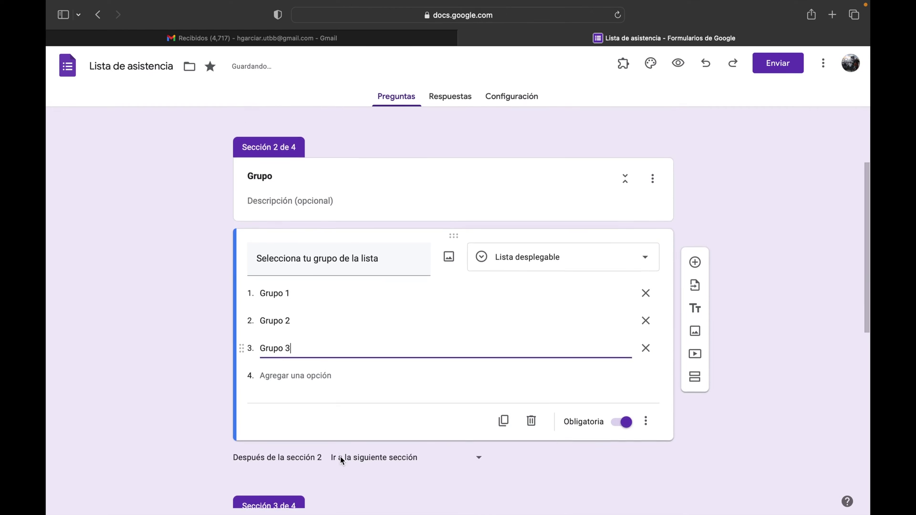
click(728, 442)
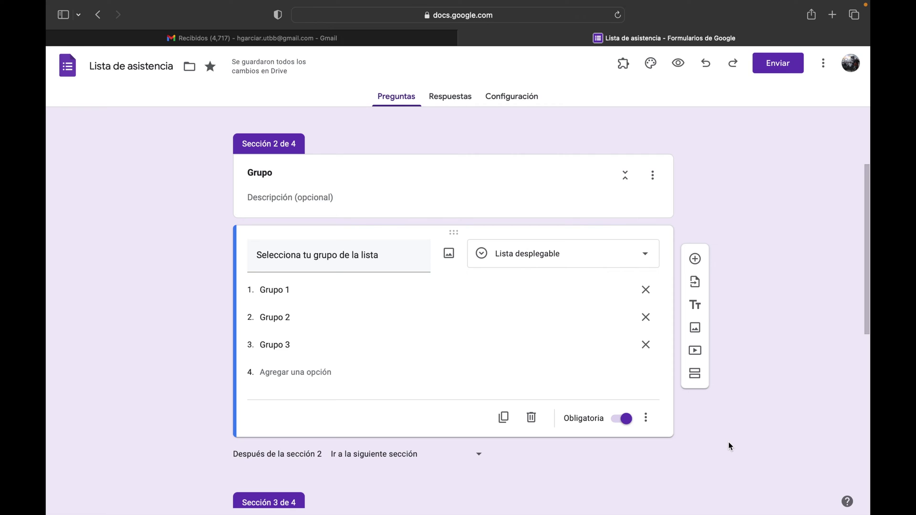
click(649, 418)
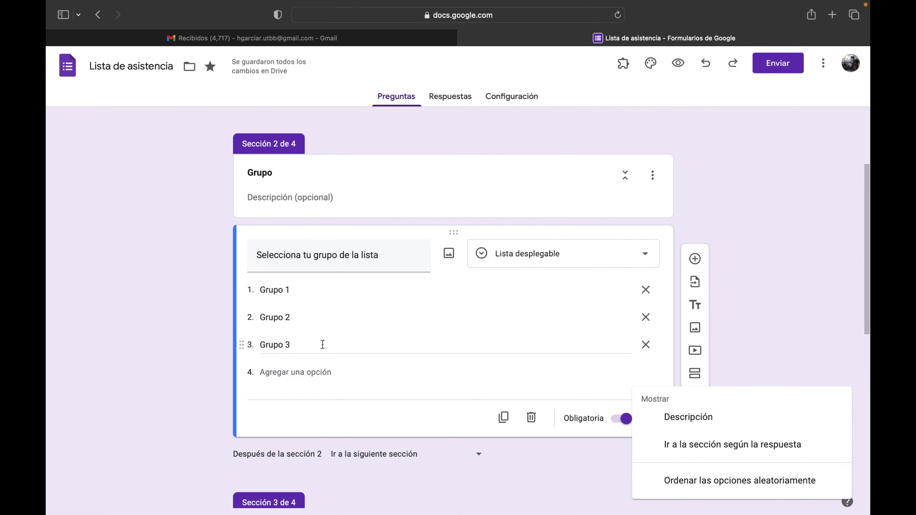
click(769, 228)
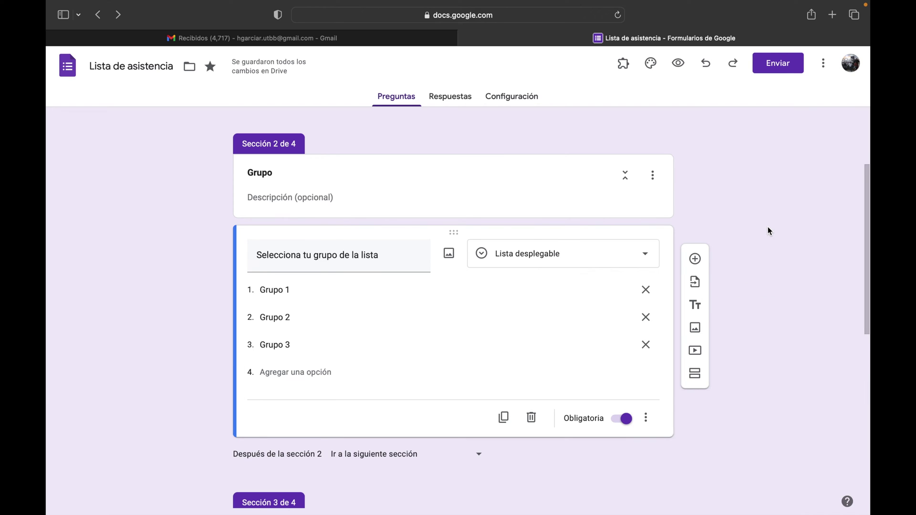
Step: Replace the title of section 3 with "Grupo 1"
scroll(768, 230, down, 3)
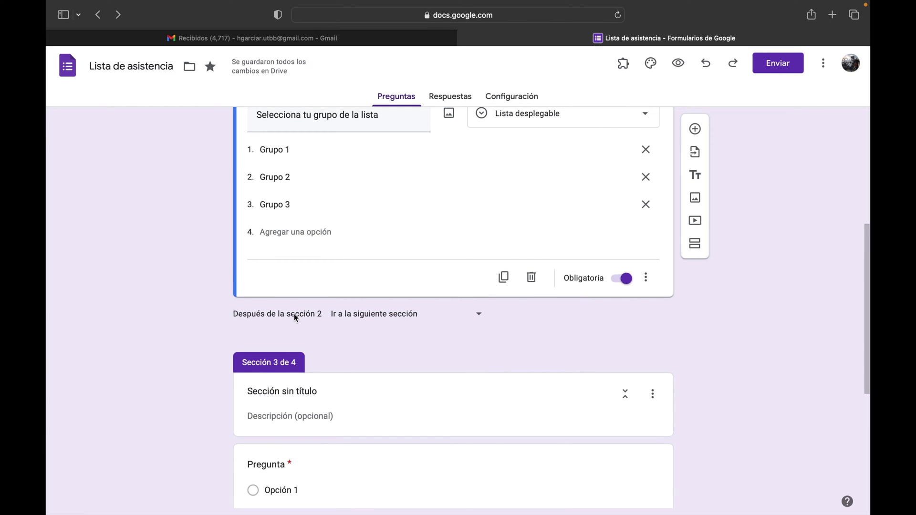
click(285, 391)
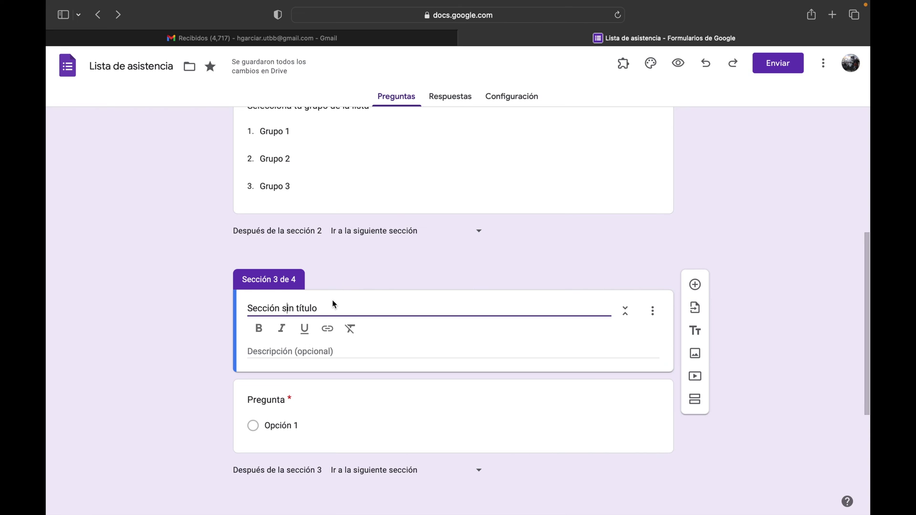
drag(332, 304, 215, 300)
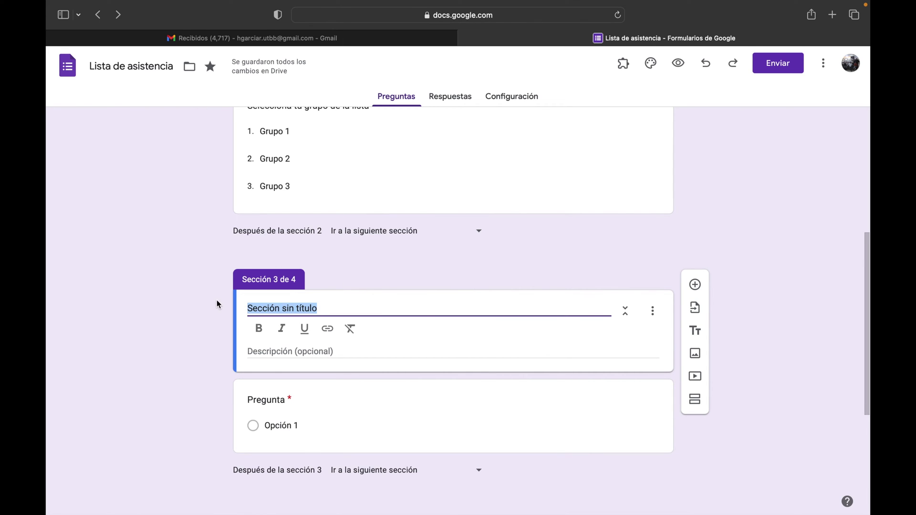
text(Grupo 1)
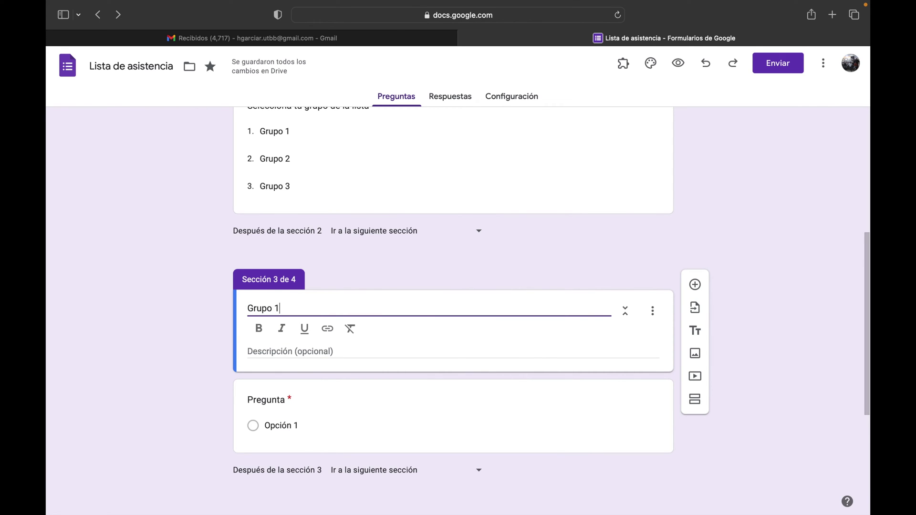
Step: Replace the title of section 4 with "Grupo 2"
scroll(240, 348, down, 5)
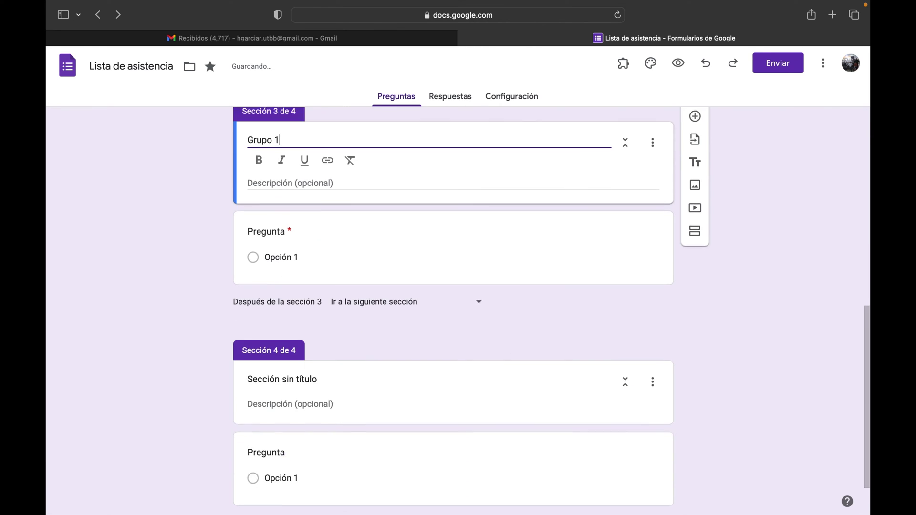
click(240, 348)
text(Grupo 2)
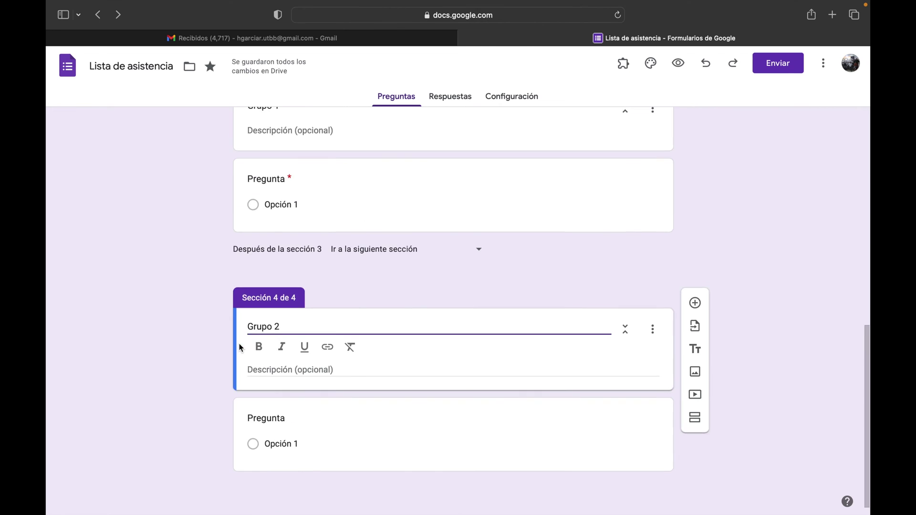
Step: Add a fifth section at the end of the form with a blank multiple-choice question
click(695, 374)
click(695, 384)
key(super+z)
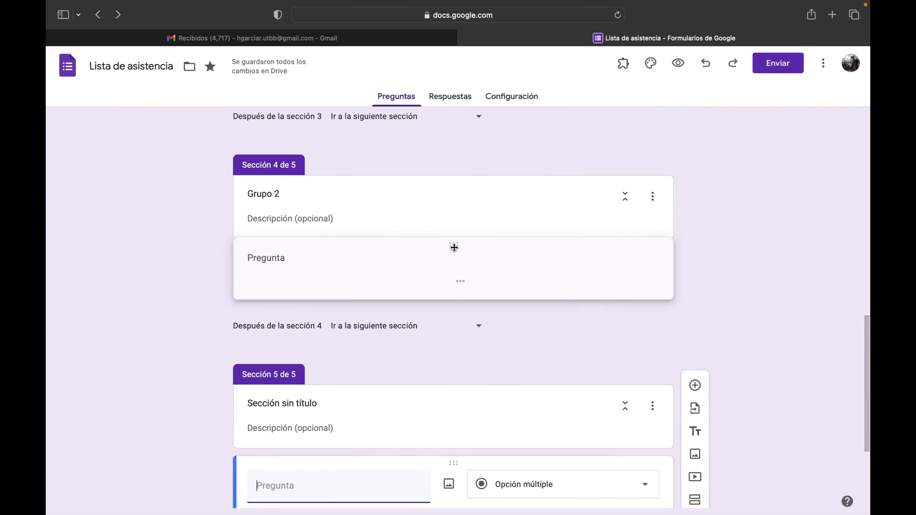
Step: Replace the title of section 5 with "Grupo 3"
text(Grupo 3)
Step: Enable going to a section based on the answer for the group dropdown question in section 2
scroll(727, 279, up, 3)
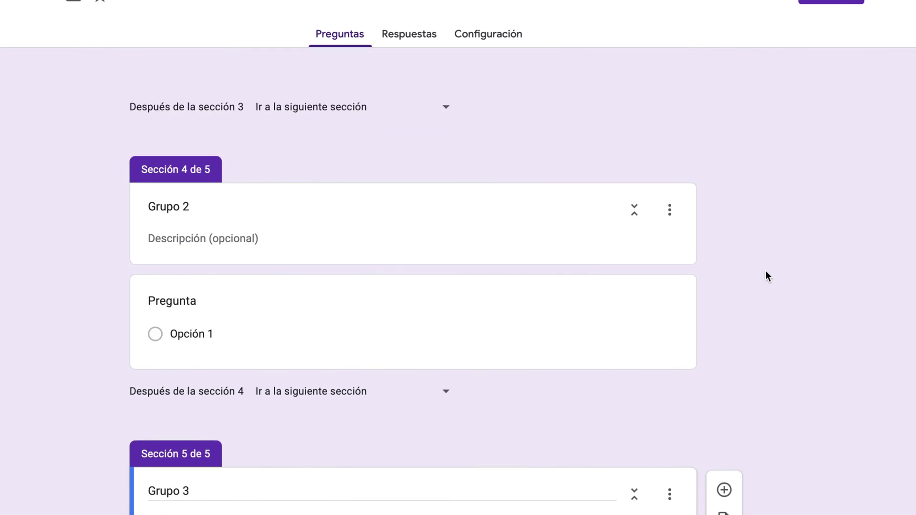
scroll(766, 271, up, 10)
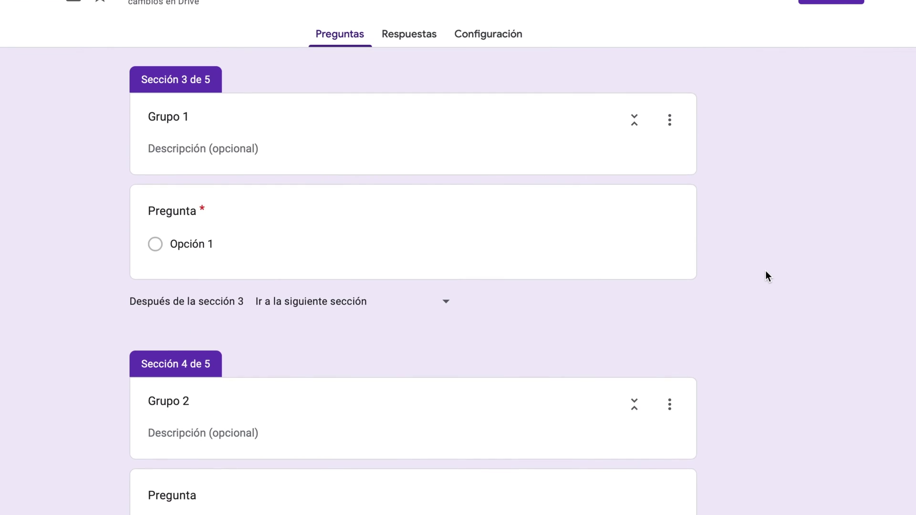
scroll(766, 276, up, 5)
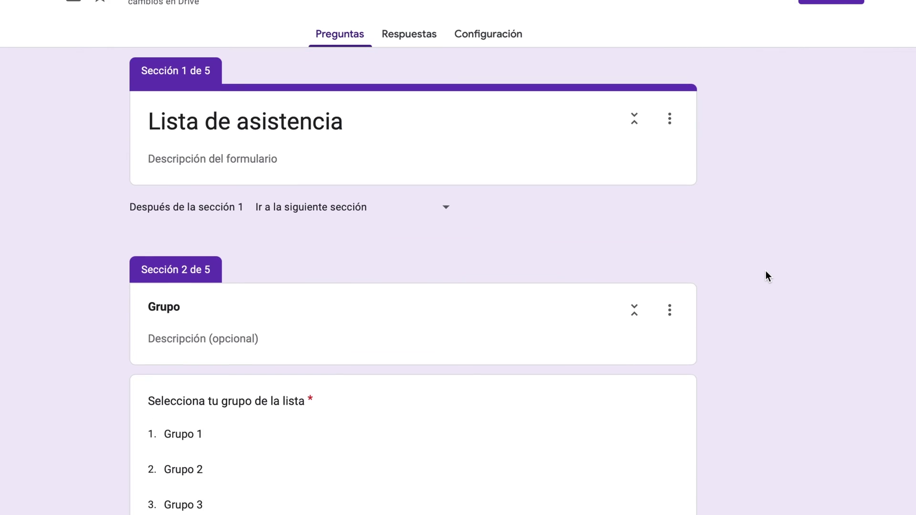
scroll(766, 277, down, 3)
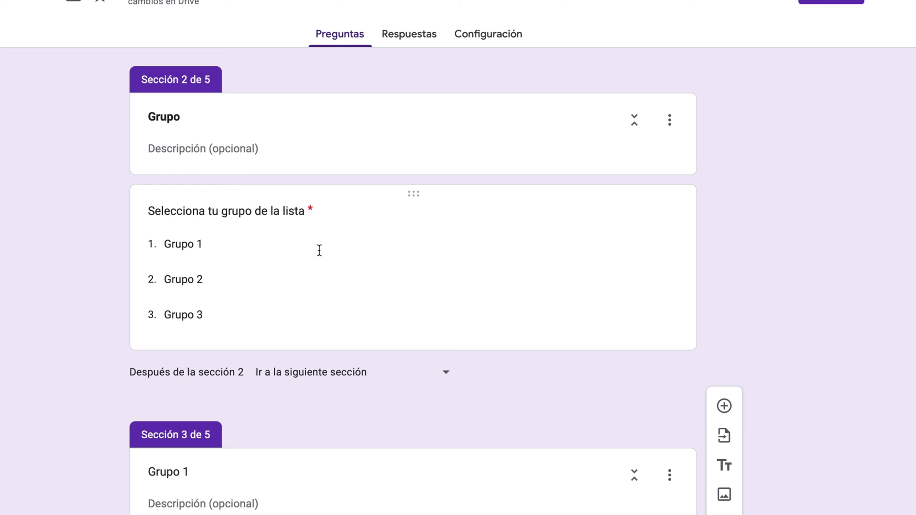
click(532, 285)
click(661, 432)
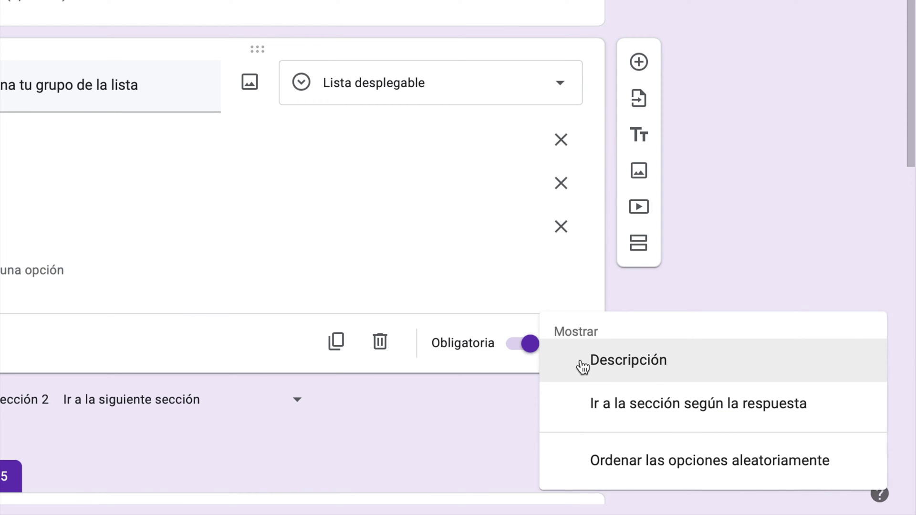
click(573, 412)
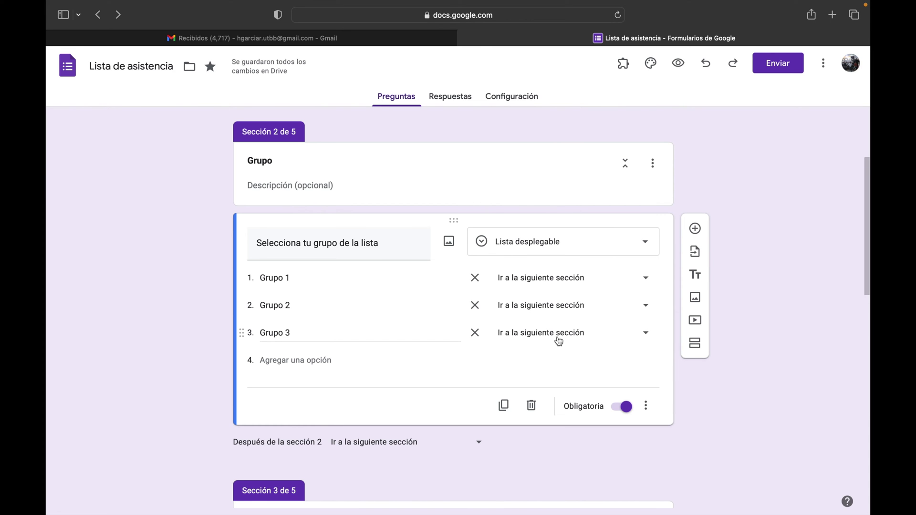
Step: Route the answer Grupo 1 to section 3, Grupo 2 to section 4 and Grupo 3 to section 5
click(646, 282)
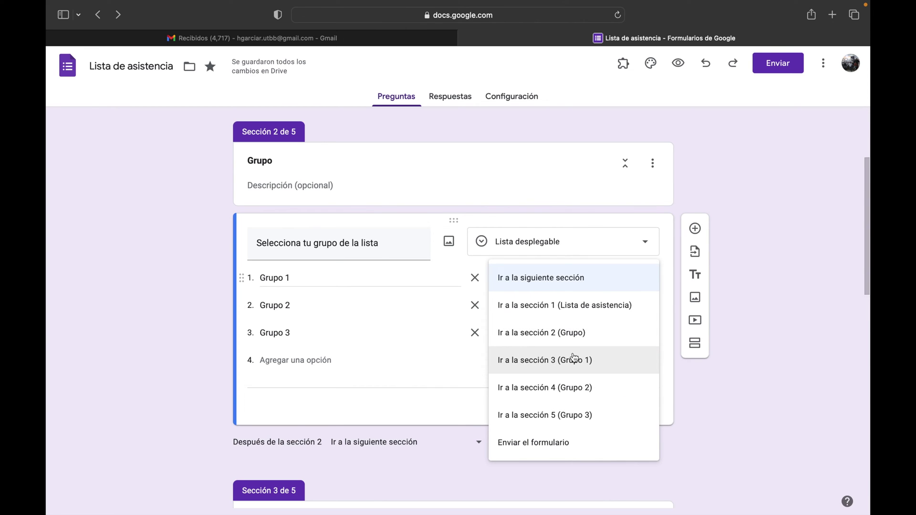
click(519, 359)
click(645, 307)
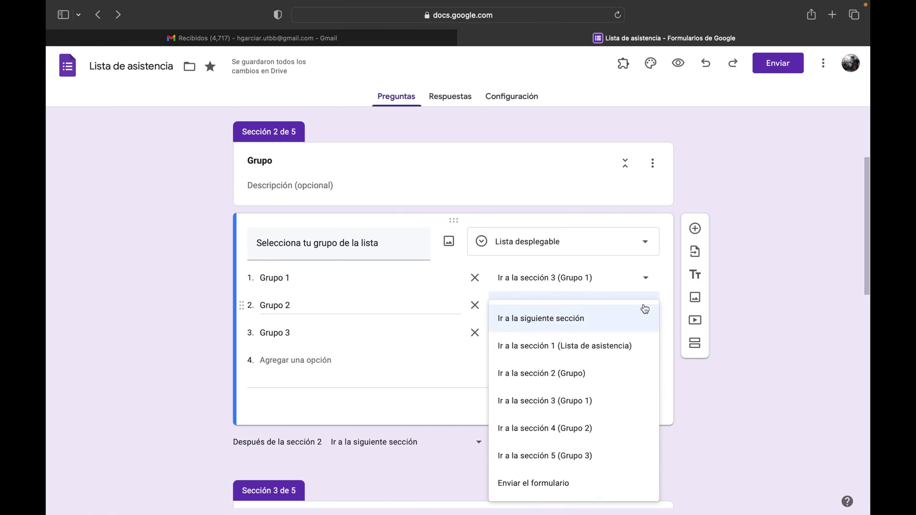
click(597, 428)
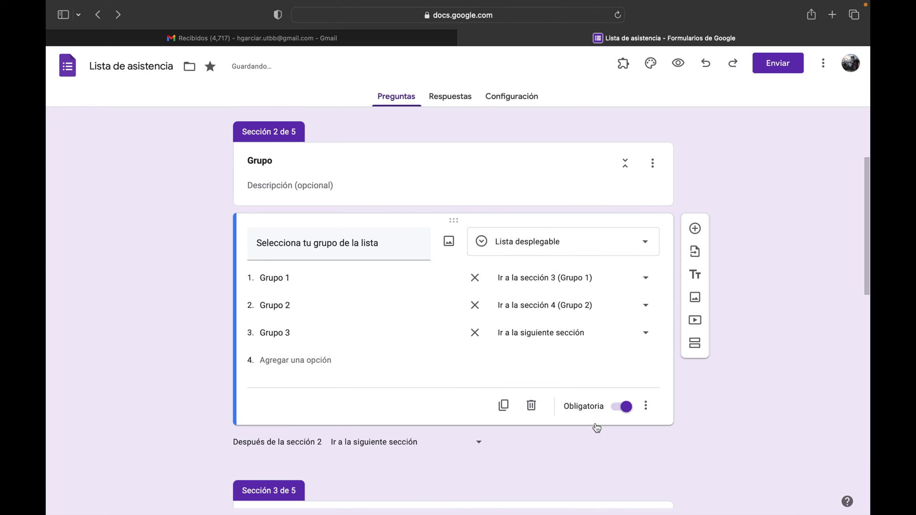
scroll(434, 454, down, 3)
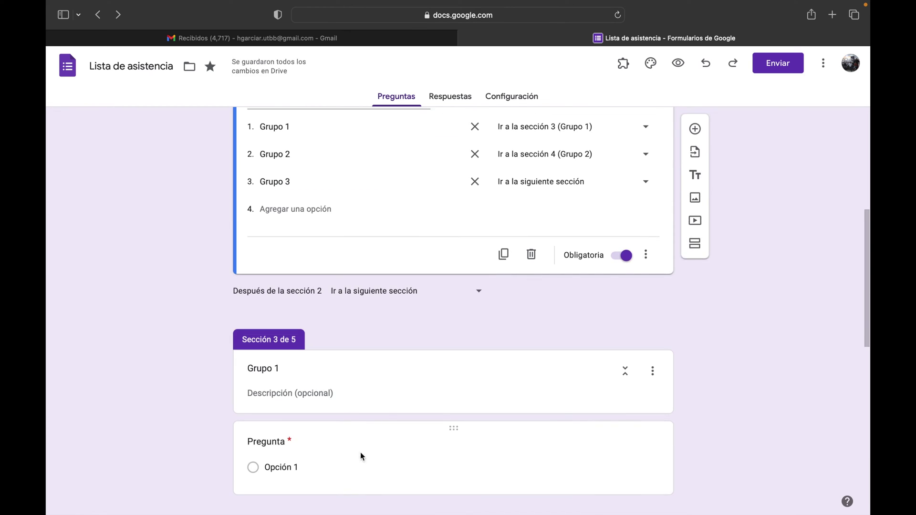
scroll(364, 466, up, 2)
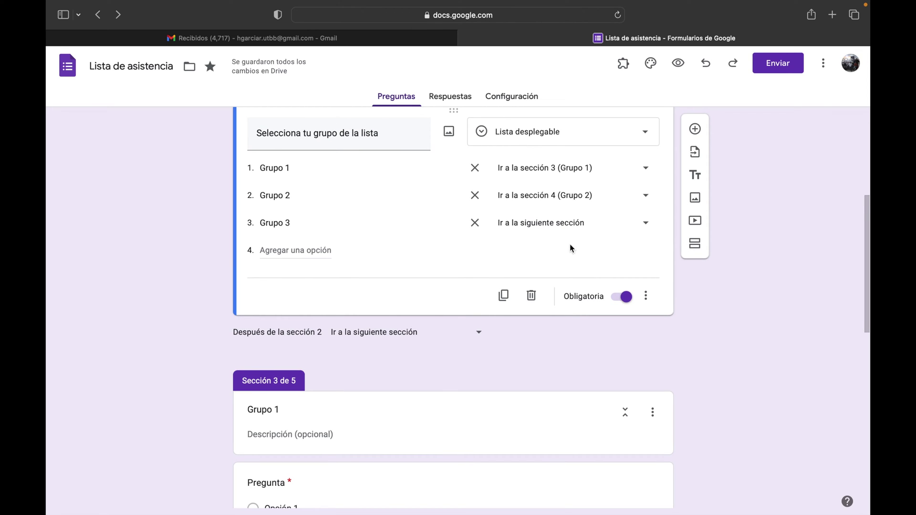
click(648, 226)
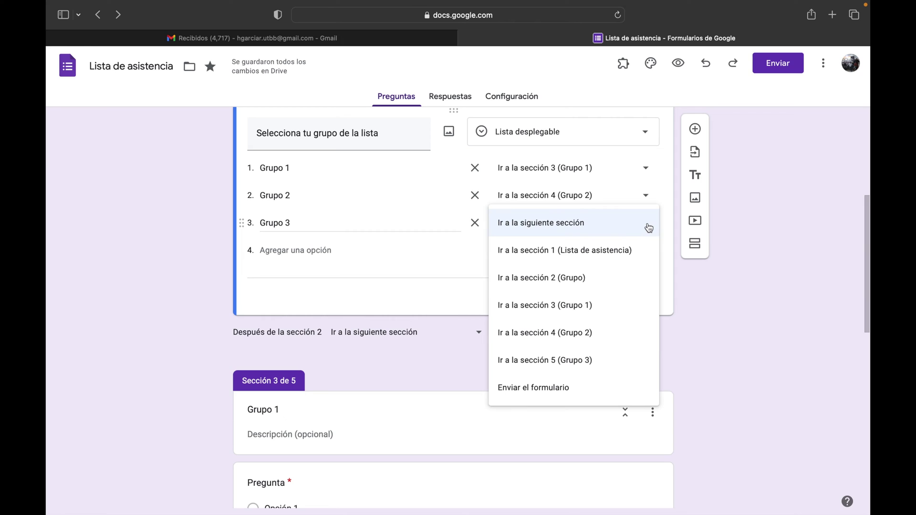
click(597, 362)
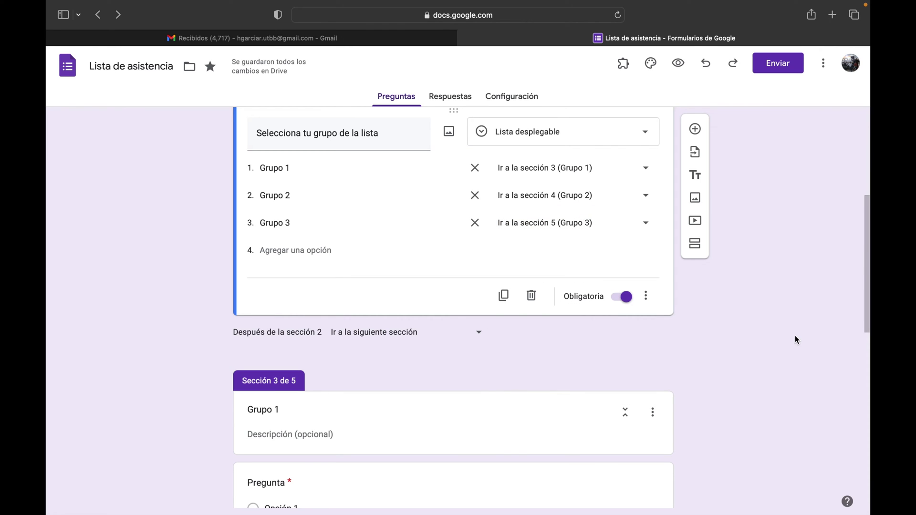
Step: Preview the form, choose Grupo 1 as the group and advance to check which section it leads to
scroll(795, 336, up, 1)
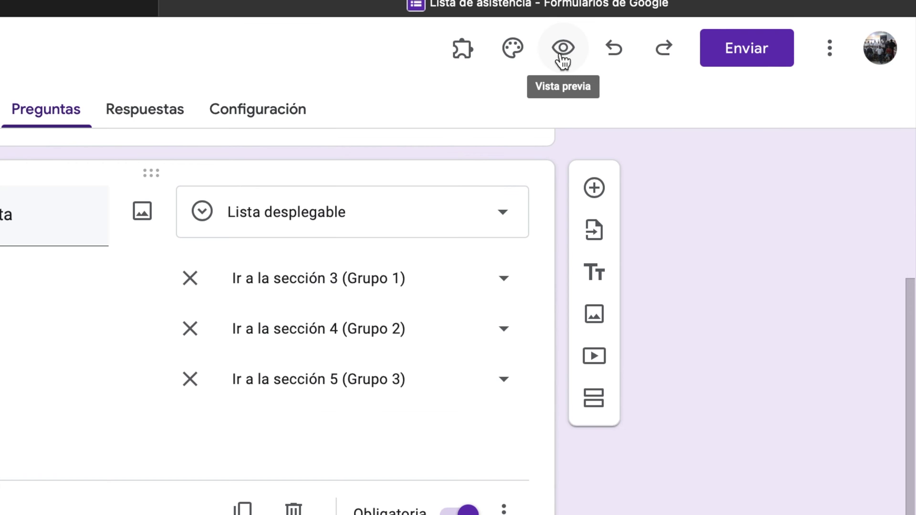
click(680, 67)
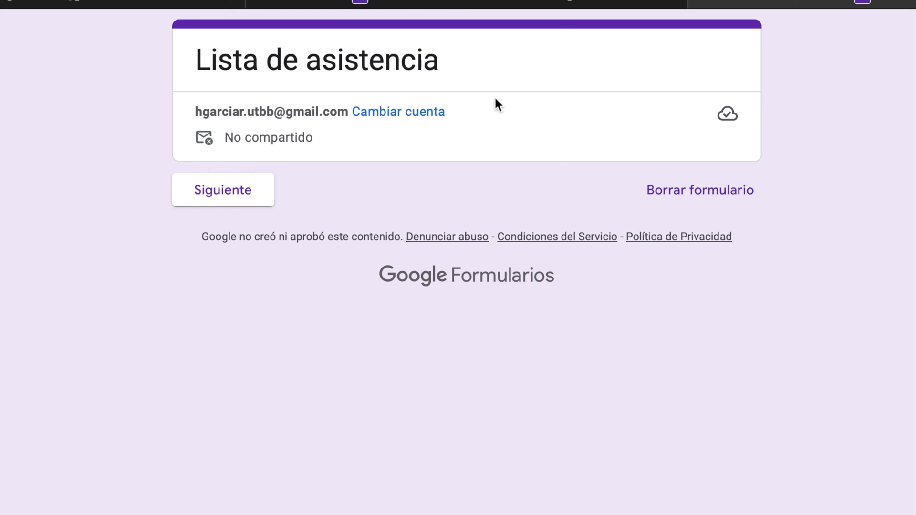
click(257, 194)
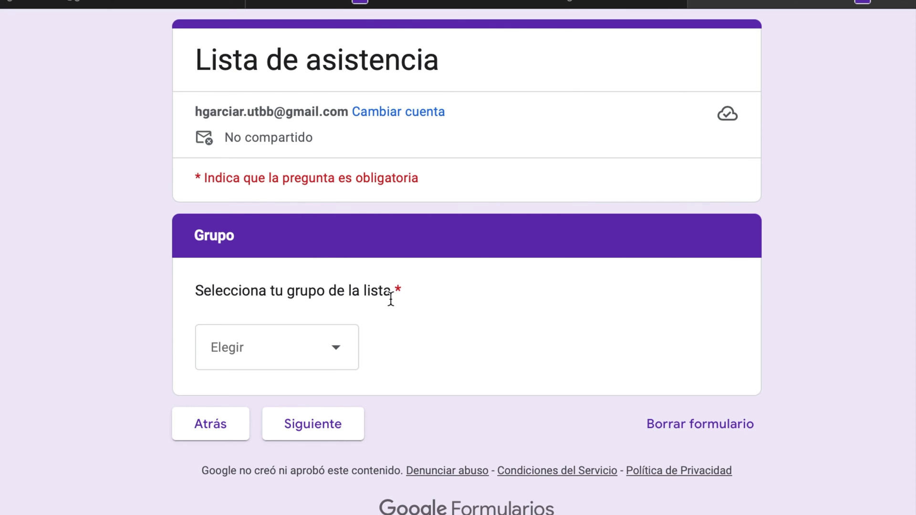
click(342, 358)
click(269, 405)
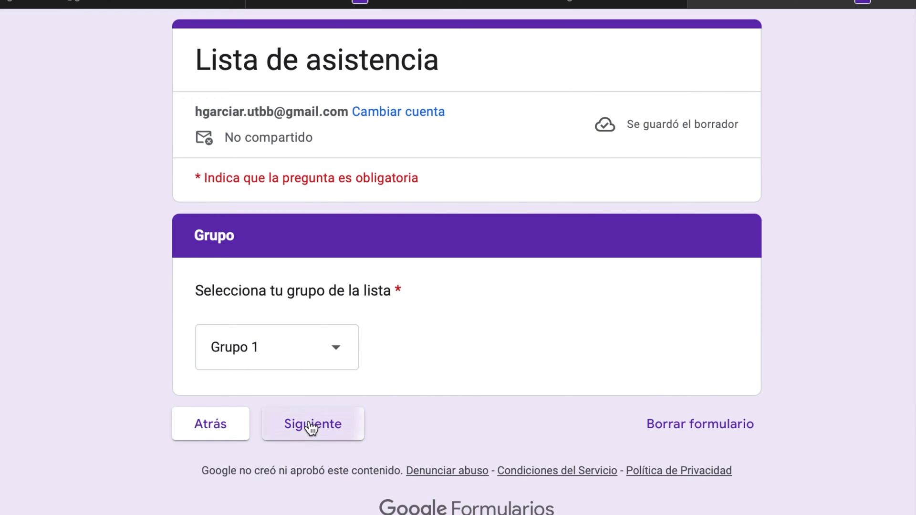
click(311, 427)
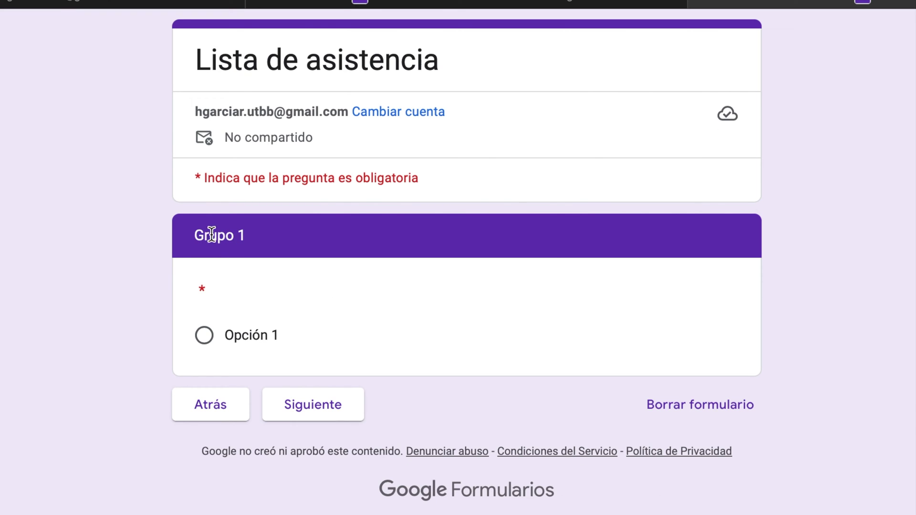
Step: Go back in the preview, check where Grupo 2 leads, return to the group question and close the preview
click(208, 407)
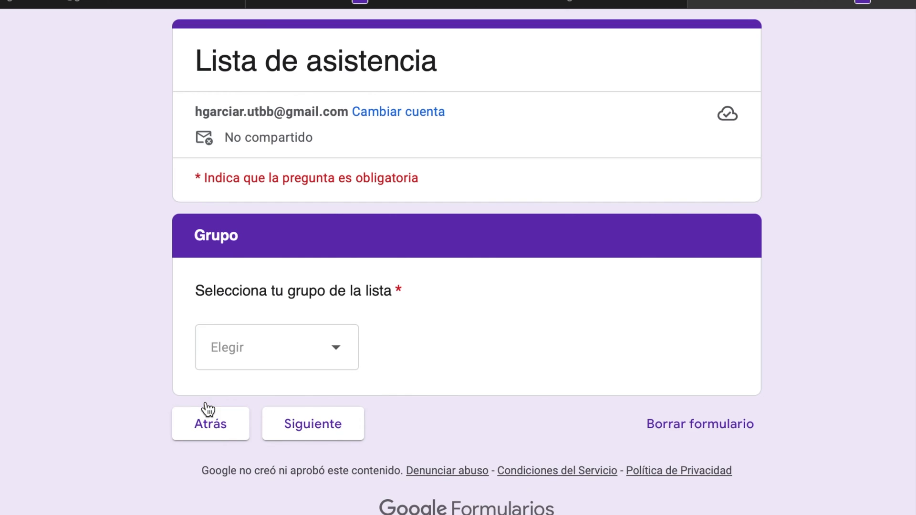
click(329, 346)
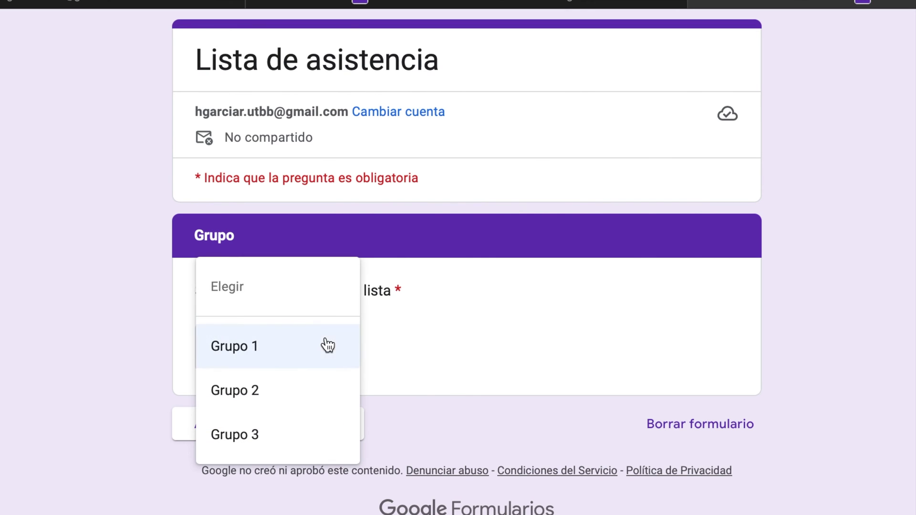
click(285, 384)
click(303, 430)
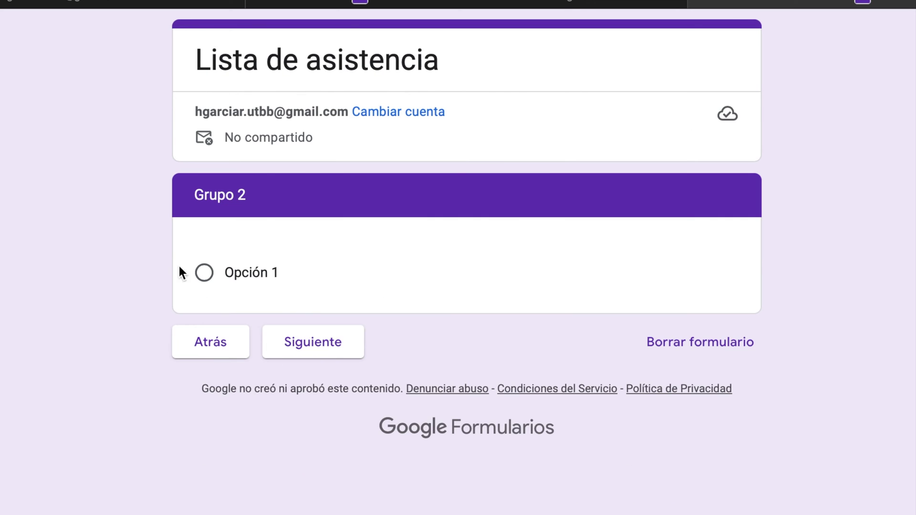
click(206, 342)
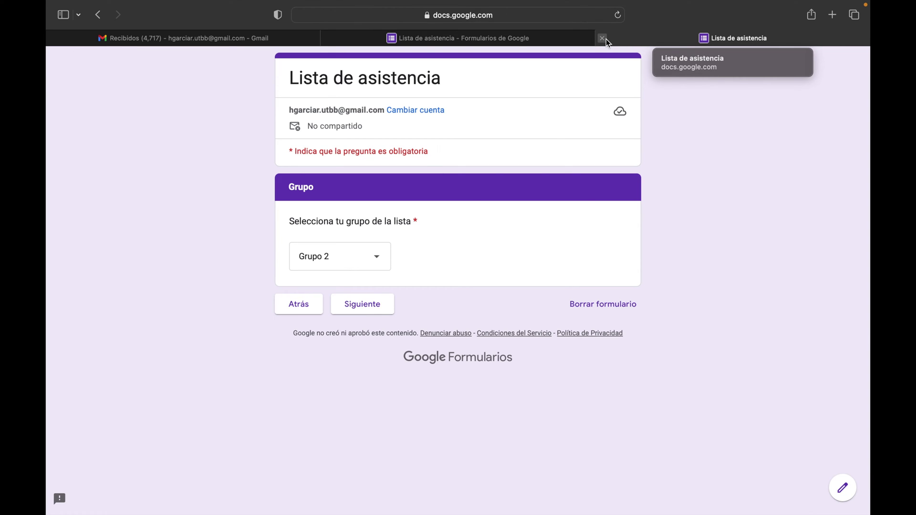
click(603, 38)
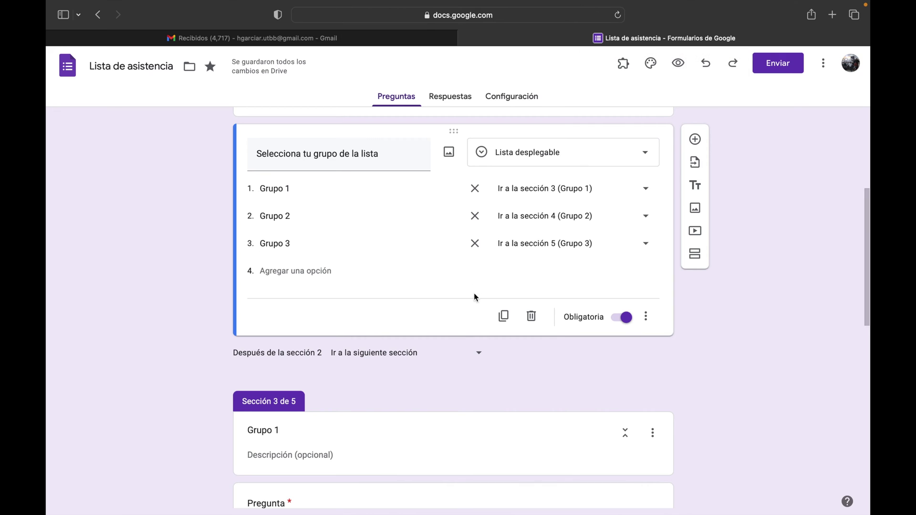
Step: Enter "Selecciona tu nombre de la lista" as the question title in the Grupo 1 section
scroll(475, 297, down, 5)
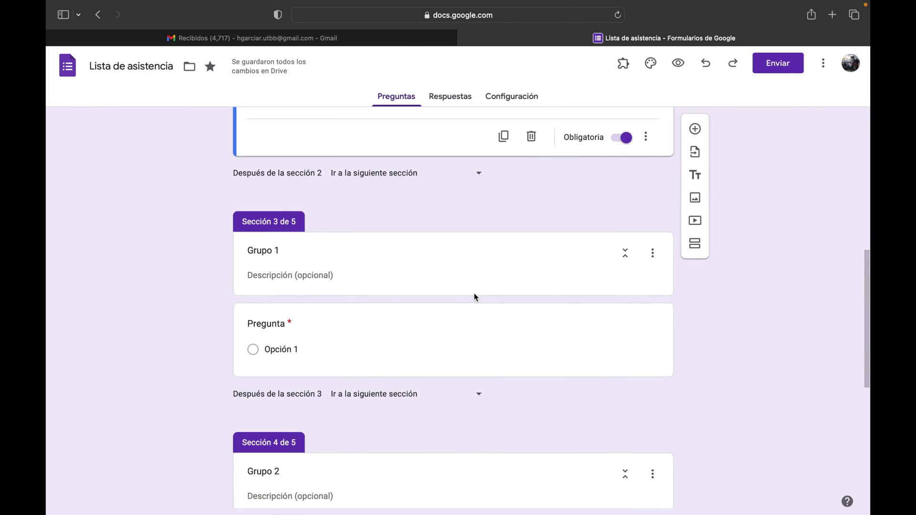
scroll(474, 296, down, 1)
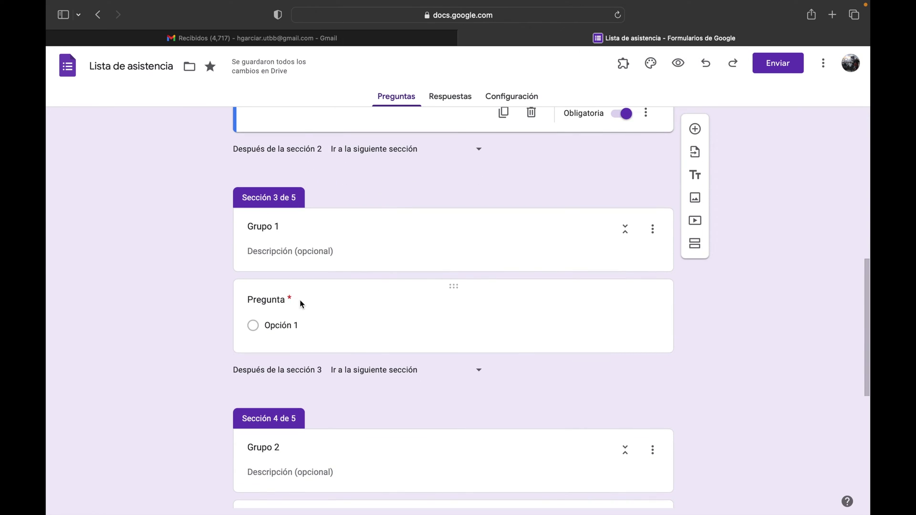
click(301, 303)
text(S)
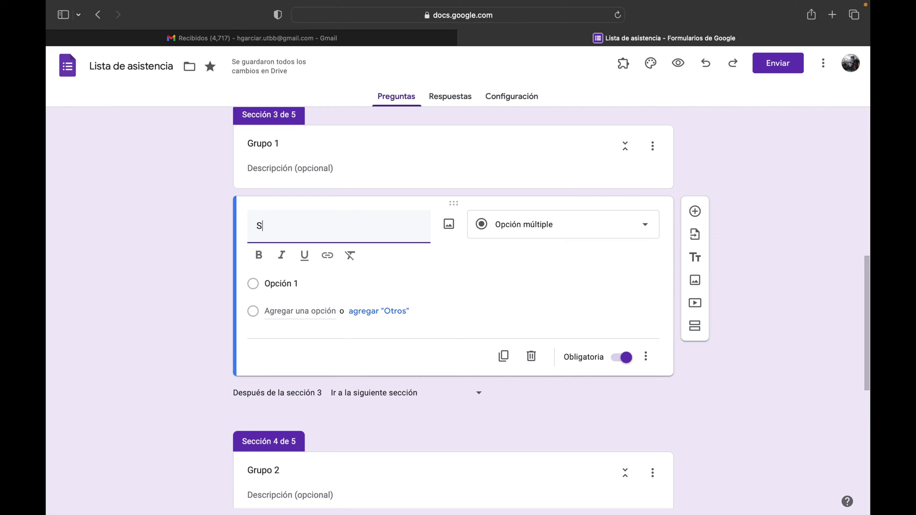
text(elecciona tu nombre de la lista)
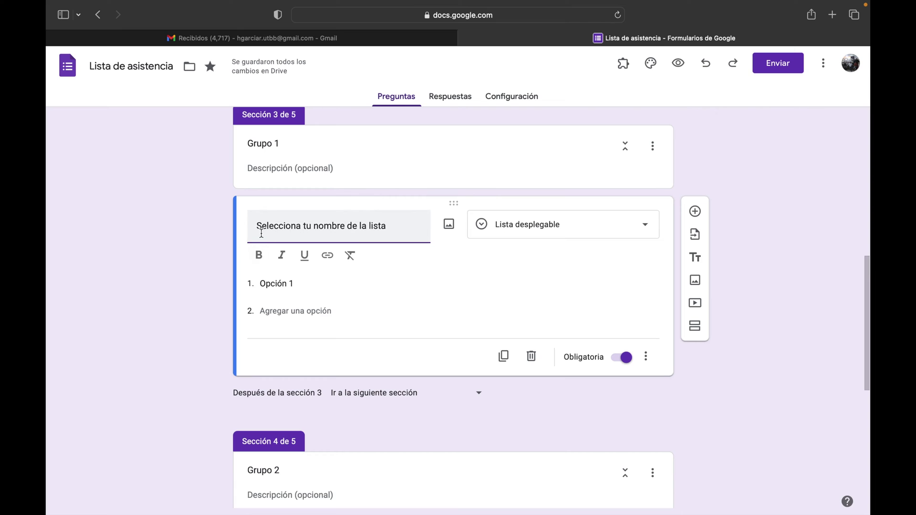
Step: Copy the question title in the Grupo 1 section and make it bold
drag(258, 228, 400, 229)
key(super+c)
click(263, 256)
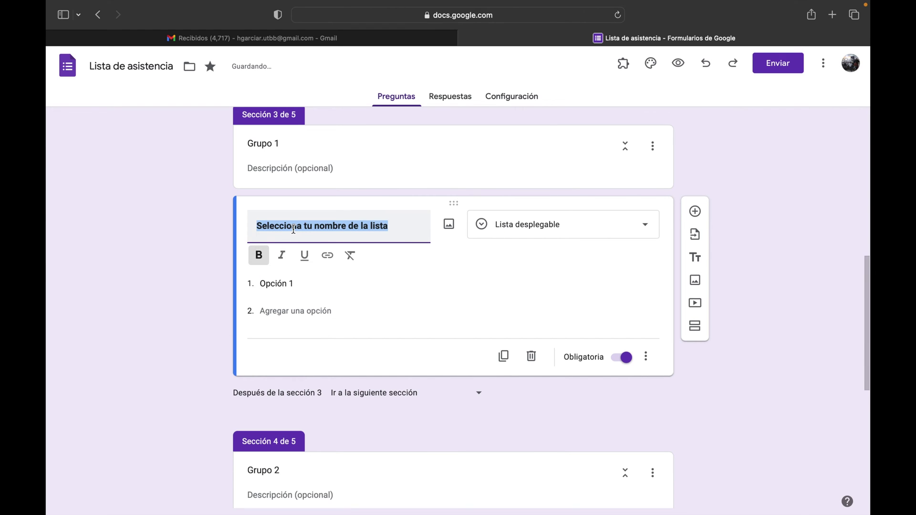
Step: Paste "Selecciona tu nombre de la lista" into the first option and the title of the Grupo 2 section's question
scroll(293, 229, down, 3)
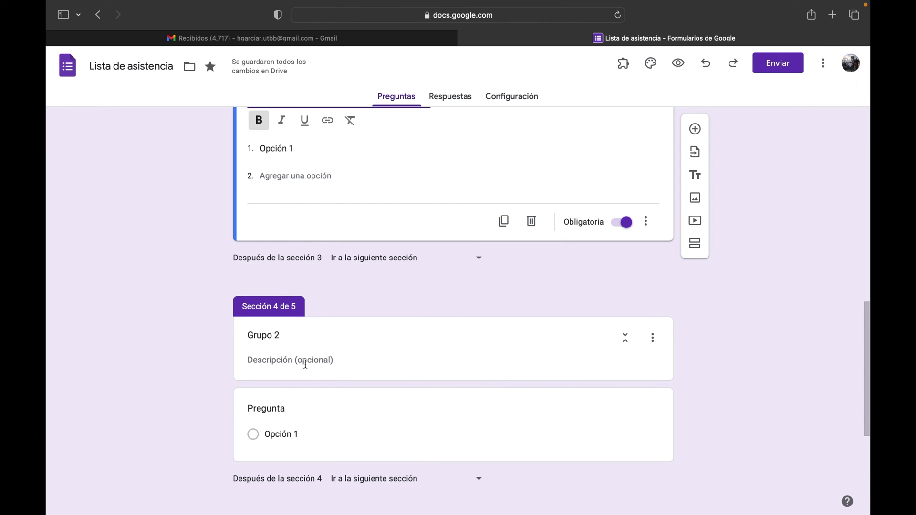
click(298, 434)
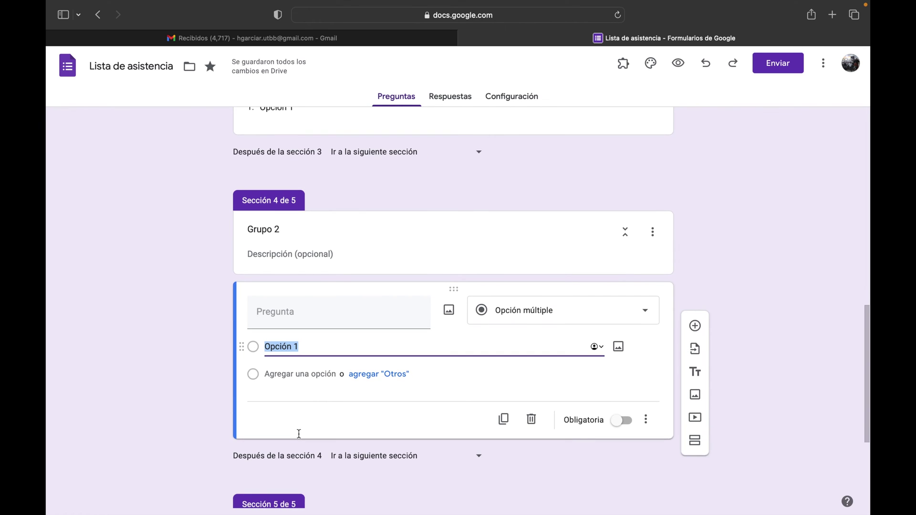
key(super+v)
click(315, 313)
key(super+v)
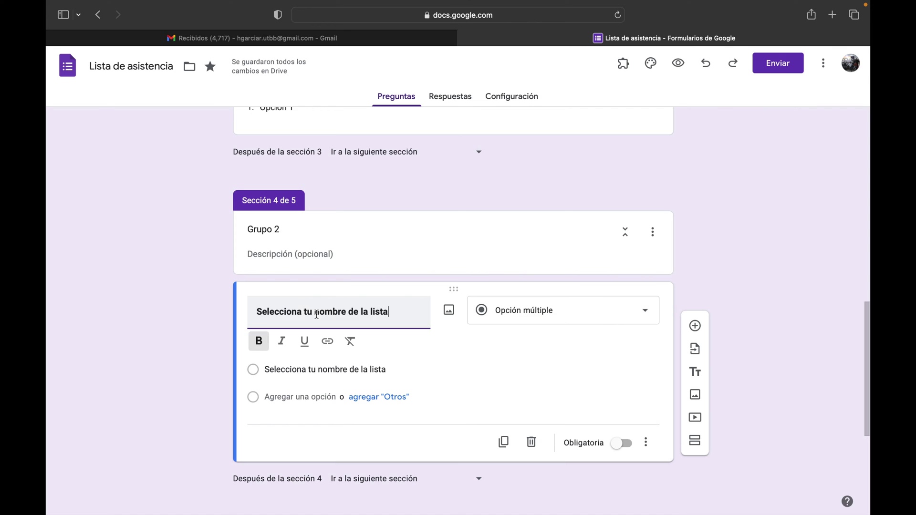
Step: Paste "Selecciona tu nombre de la lista" as the question title in the Grupo 3 section and make the question required
scroll(317, 315, down, 5)
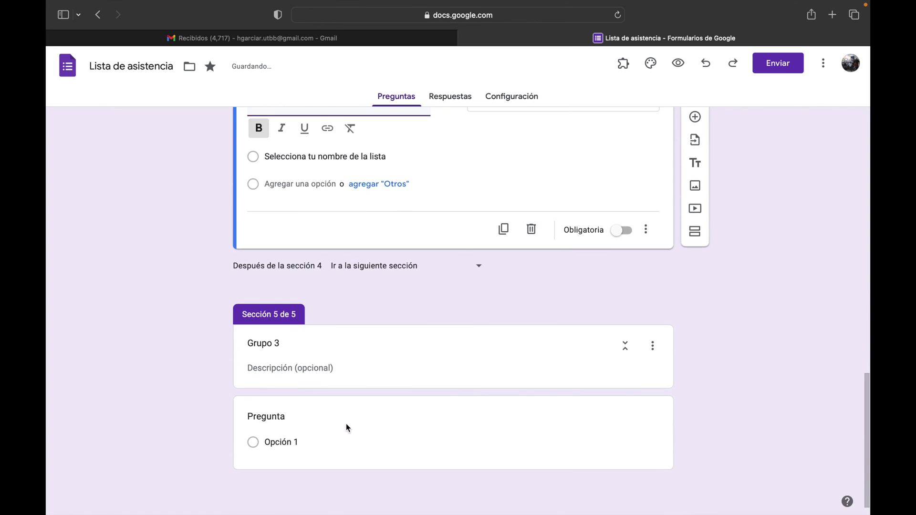
click(315, 425)
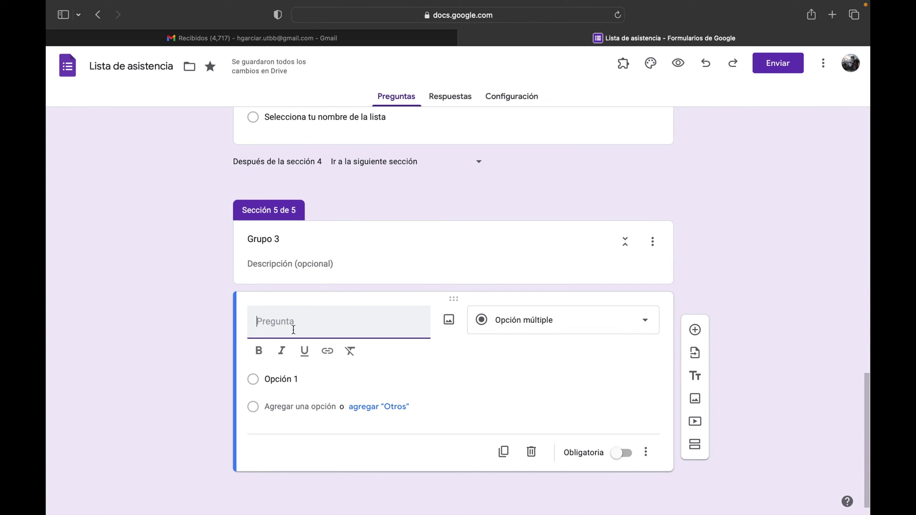
key(super+v)
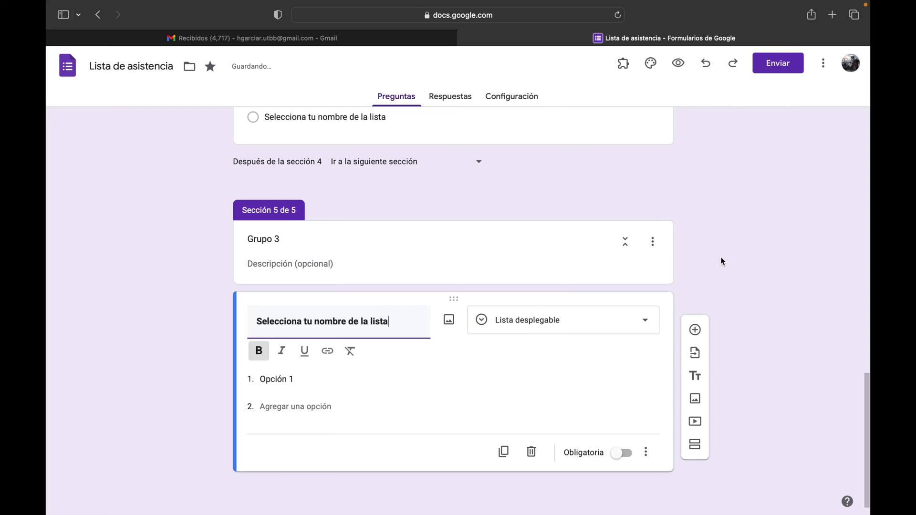
click(629, 455)
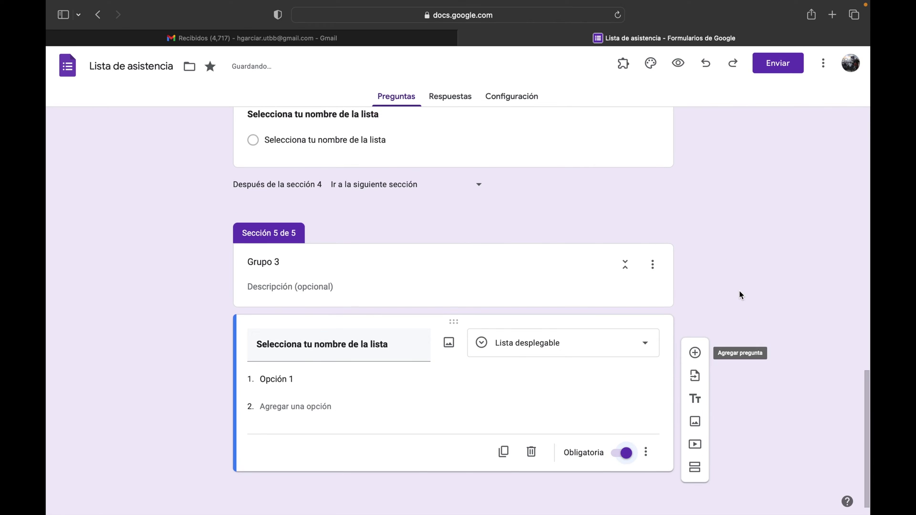
Step: Switch to the Control de alumnos spreadsheet and copy the Grupo 1 names, Alumno 1 to Alumno 10 (B4:B13)
scroll(740, 291, up, 3)
scroll(740, 295, up, 10)
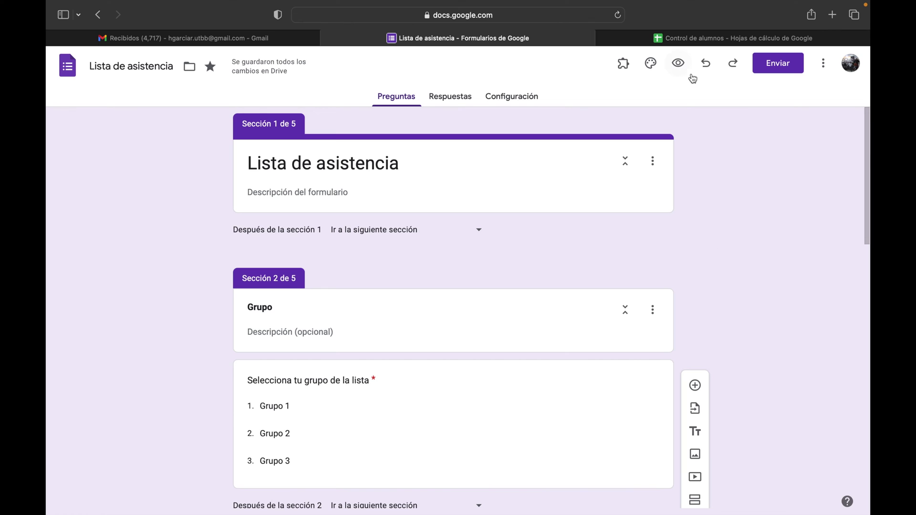
click(697, 38)
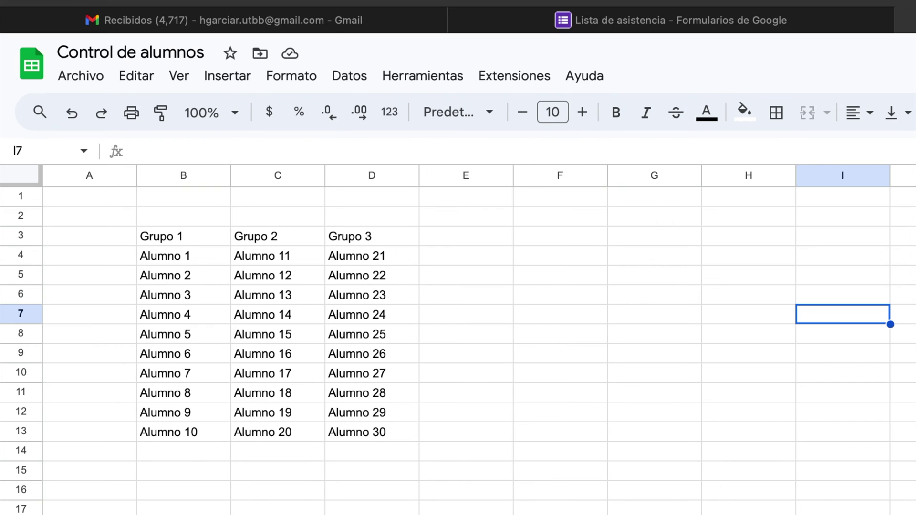
click(170, 257)
drag(171, 257, 180, 432)
key(super+c)
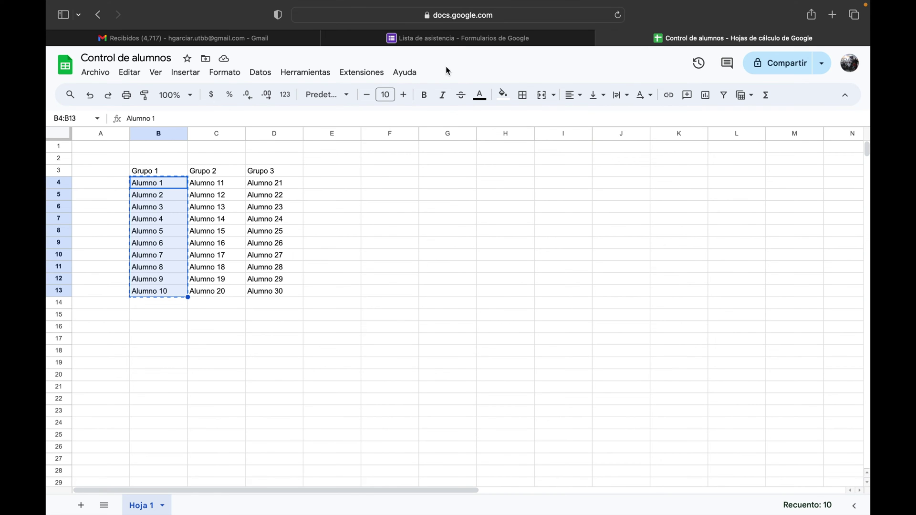
Step: Back in the Lista de asistencia form, paste Alumno 1 to Alumno 10 as the options of the Grupo 1 section's question
click(662, 22)
scroll(424, 310, down, 5)
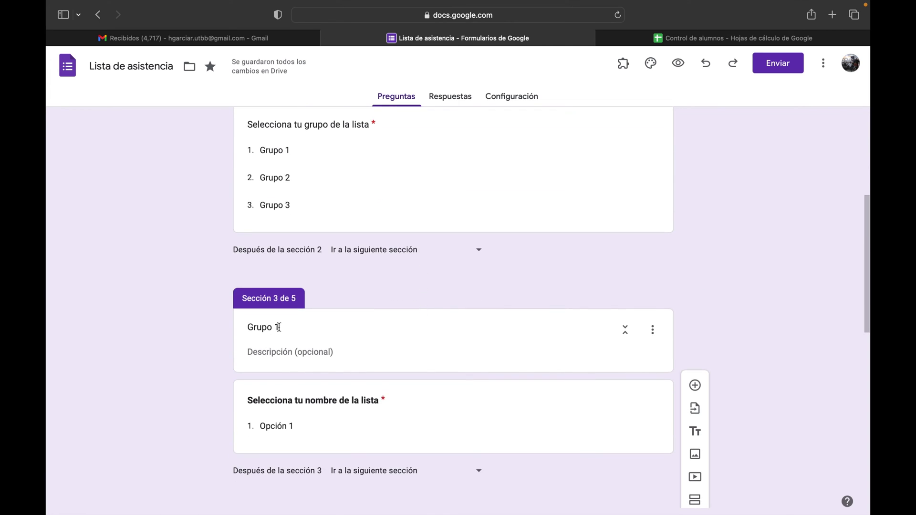
click(286, 424)
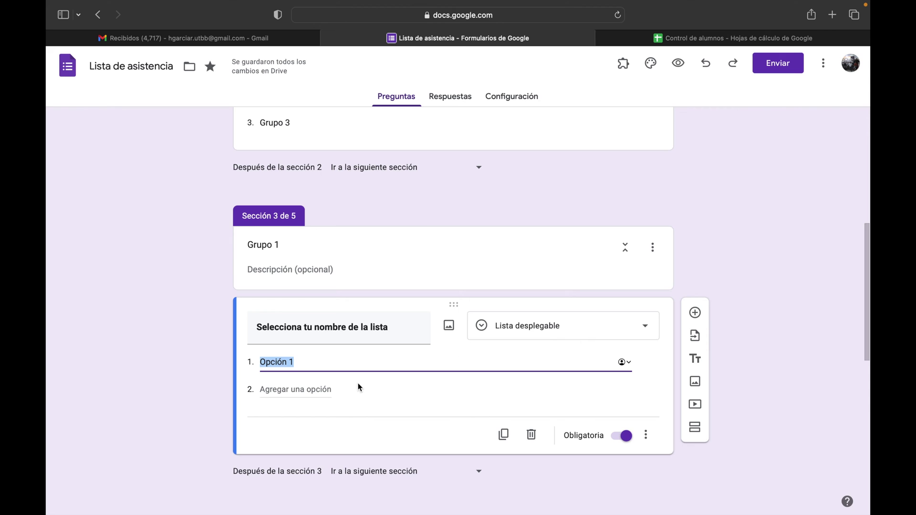
key(super+v)
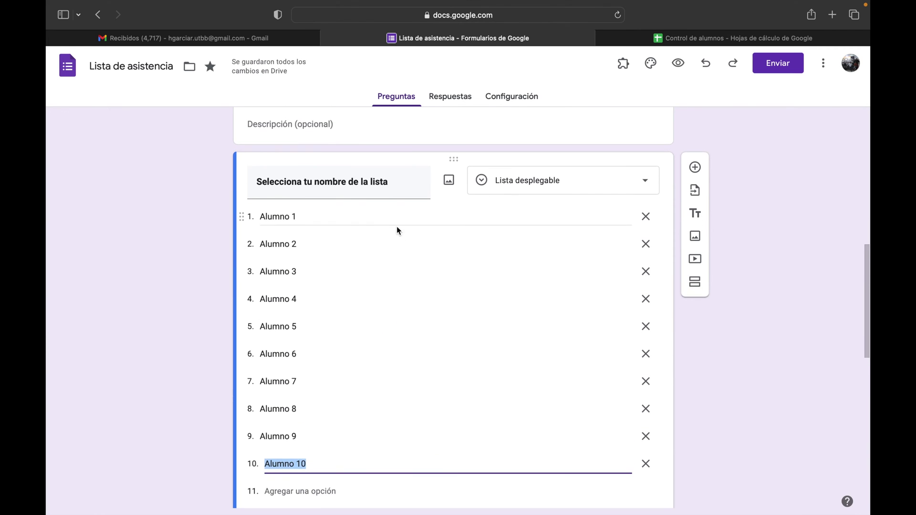
scroll(407, 301, down, 3)
scroll(408, 300, down, 1)
scroll(408, 299, up, 3)
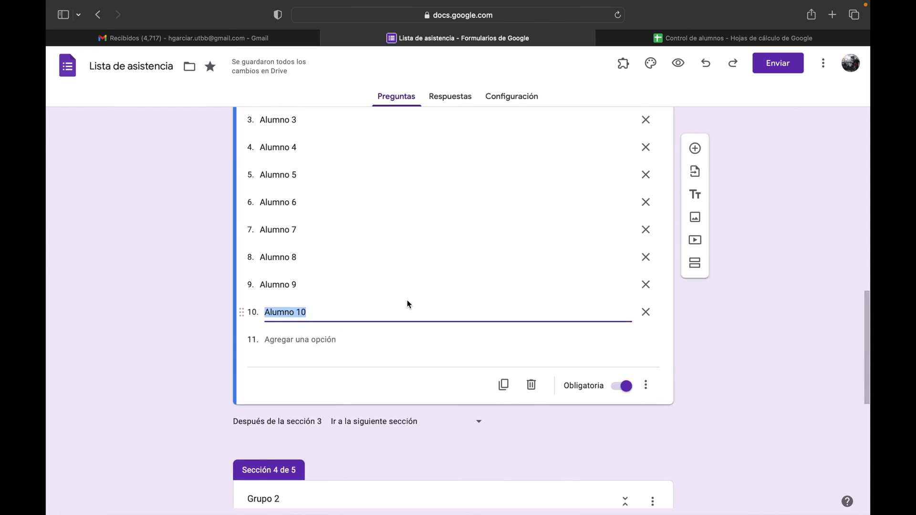
Step: Copy the Grupo 2 names, Alumno 11 to Alumno 20 (C4:C13), from the Control de alumnos spreadsheet
scroll(407, 300, down, 3)
scroll(408, 303, down, 2)
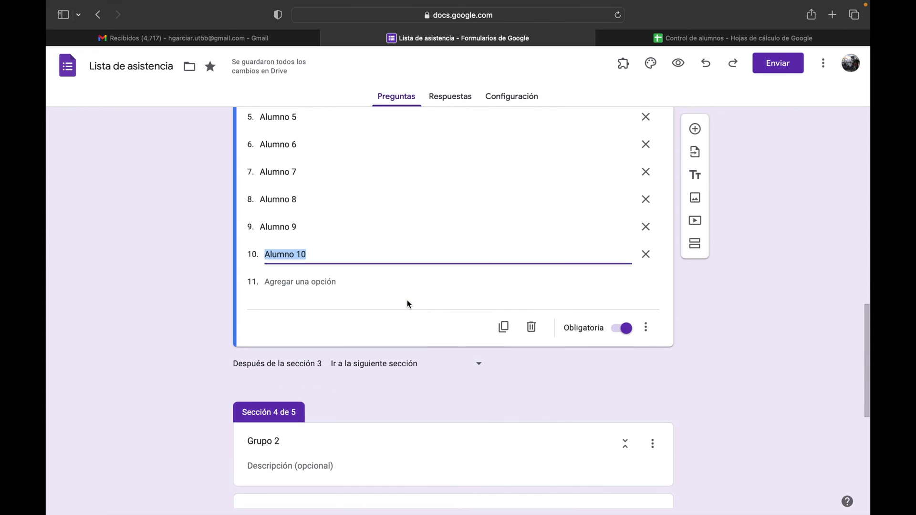
scroll(407, 304, down, 1)
scroll(408, 304, down, 5)
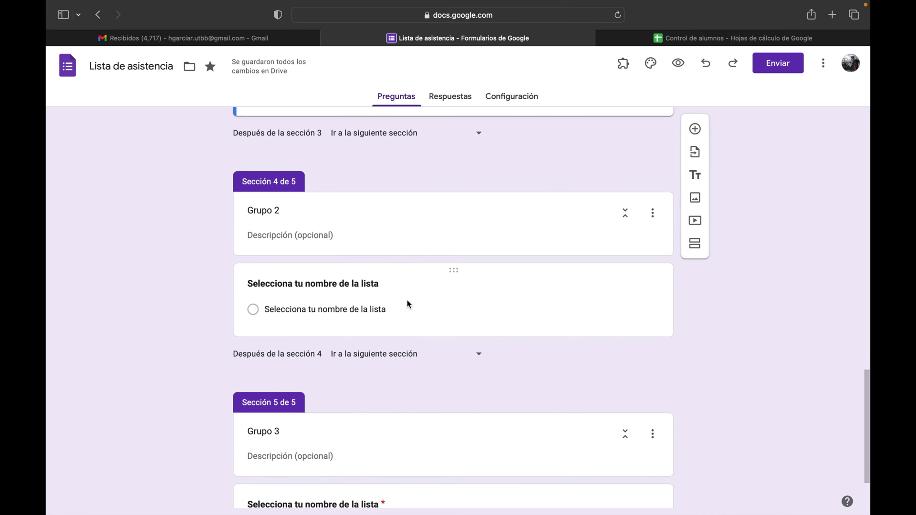
click(682, 39)
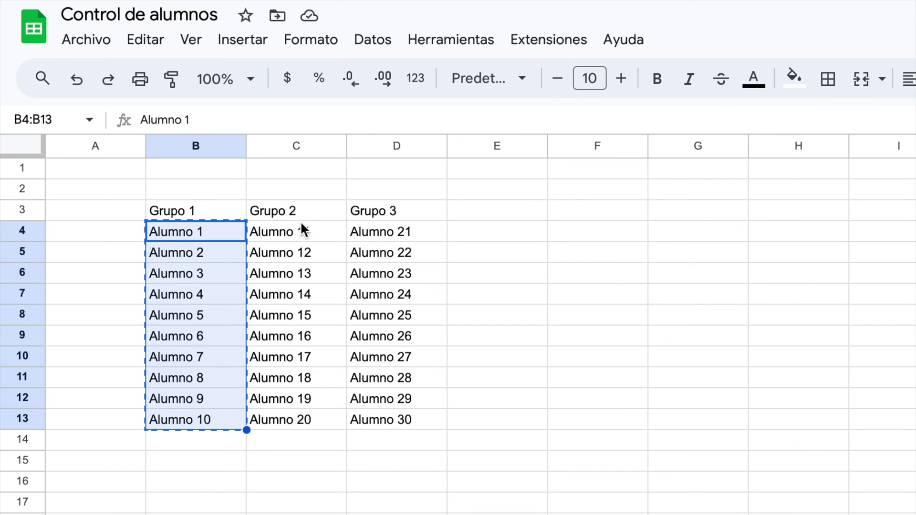
drag(298, 230, 311, 423)
key(super+c)
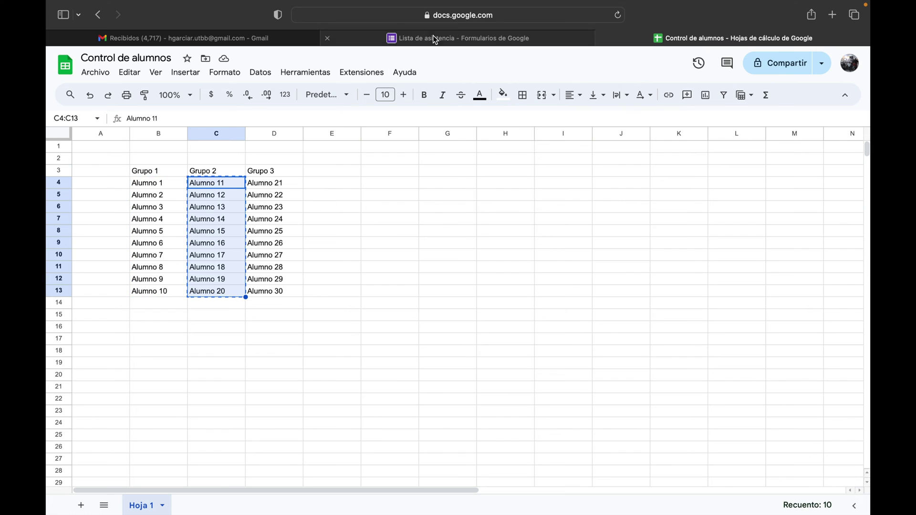
Step: Paste Alumno 11 to Alumno 20 as the options of the form's Grupo 2 question and make the question required
click(433, 37)
scroll(368, 316, down, 2)
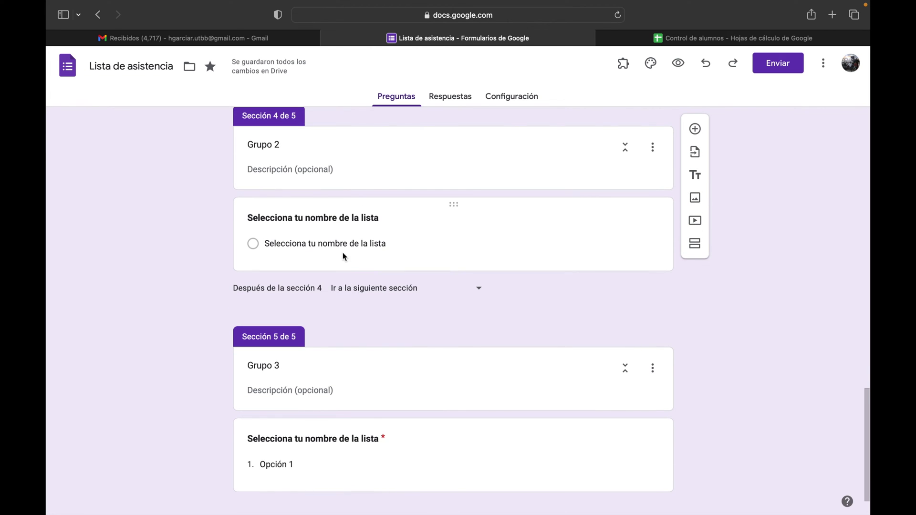
click(343, 243)
key(super+v)
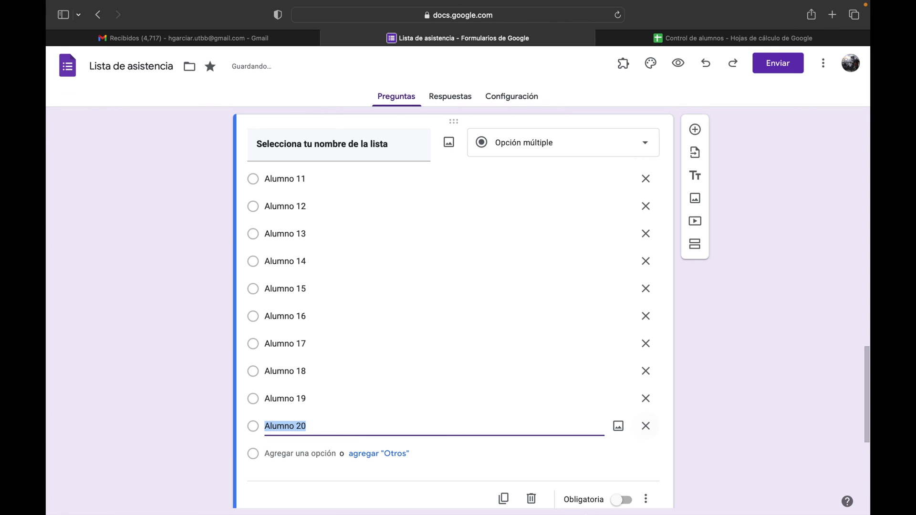
click(765, 413)
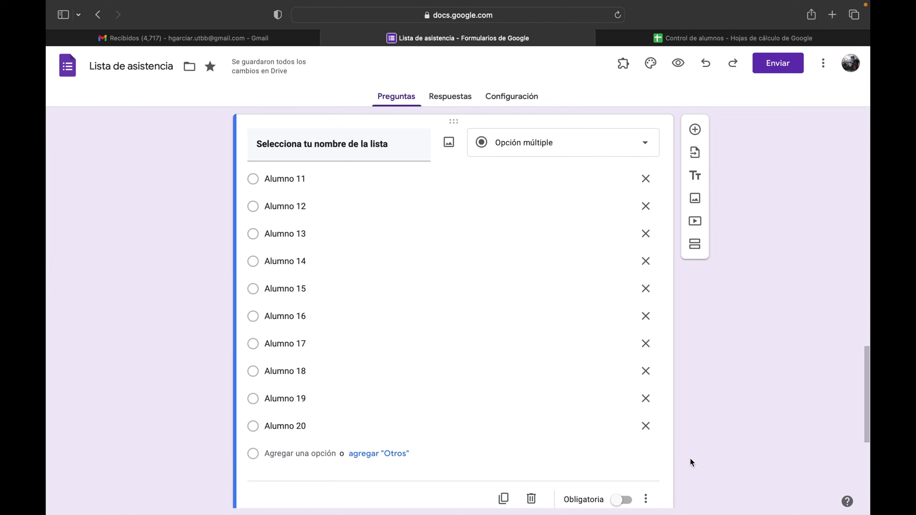
click(621, 500)
Step: Copy Alumno 21 to Alumno 30 from the spreadsheet's Grupo 3 column and paste them as the Grupo 3 question's options
scroll(746, 400, down, 5)
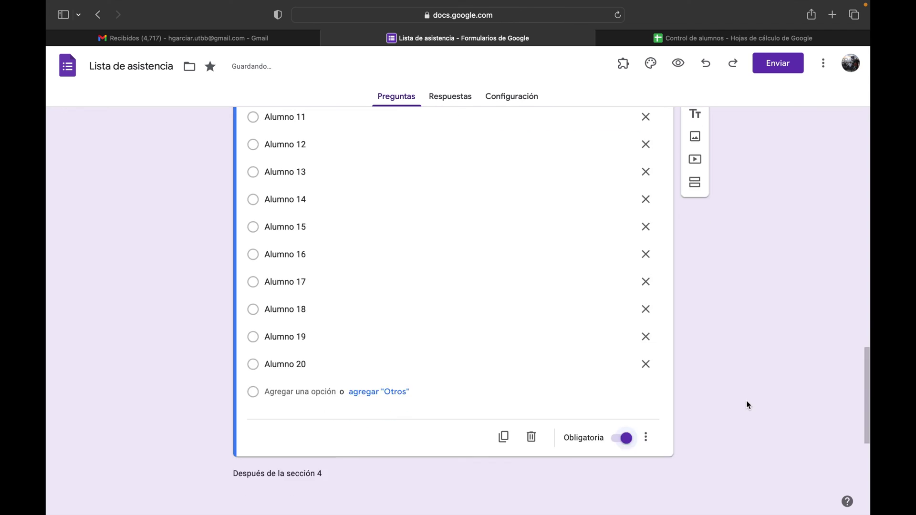
click(733, 38)
drag(275, 187, 277, 292)
key(ctrl+c)
click(436, 39)
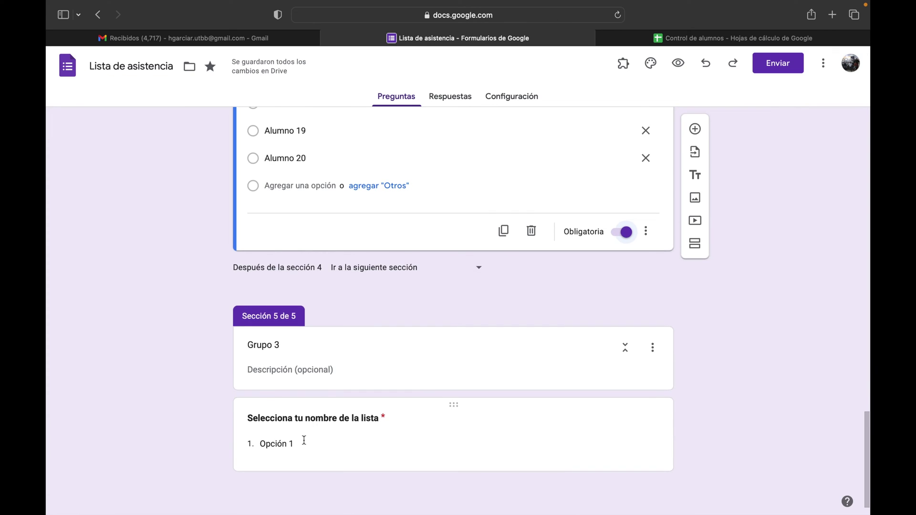
click(303, 438)
key(ctrl+v)
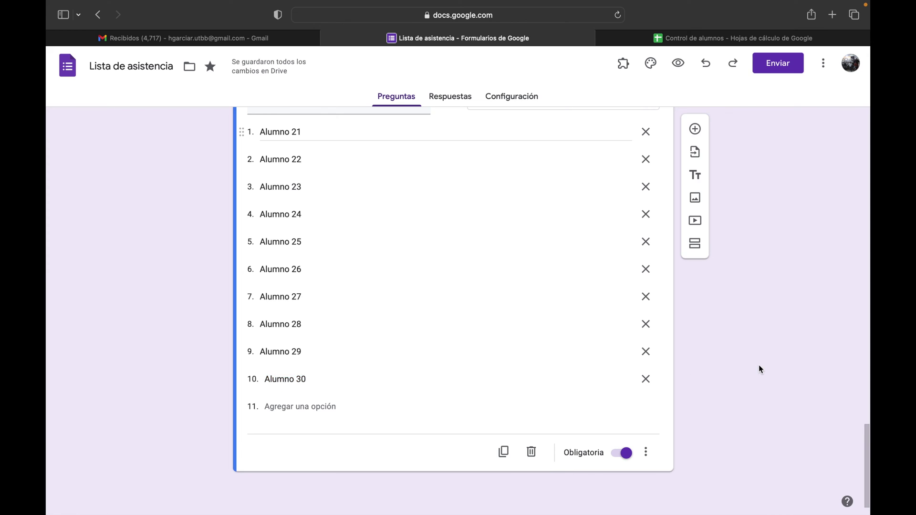
Step: Review the group dropdown and the student options across the form's sections
scroll(759, 365, up, 20)
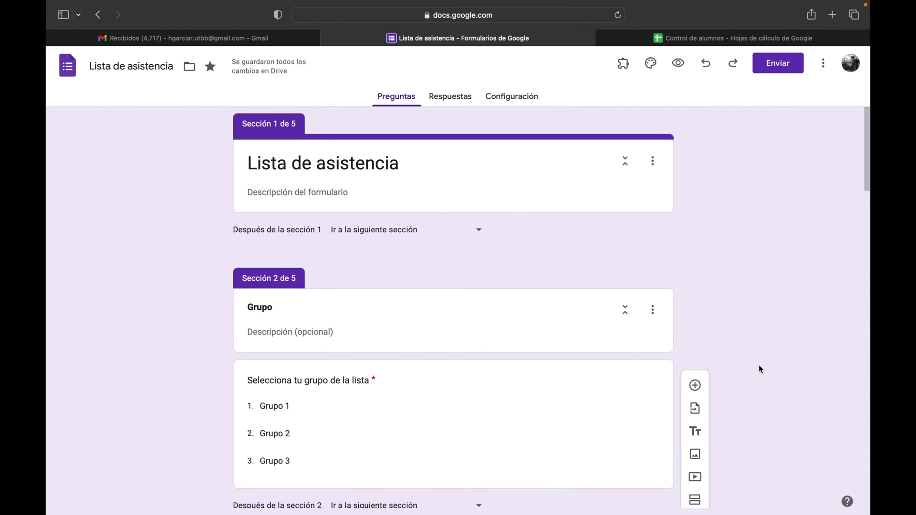
scroll(444, 218, down, 2)
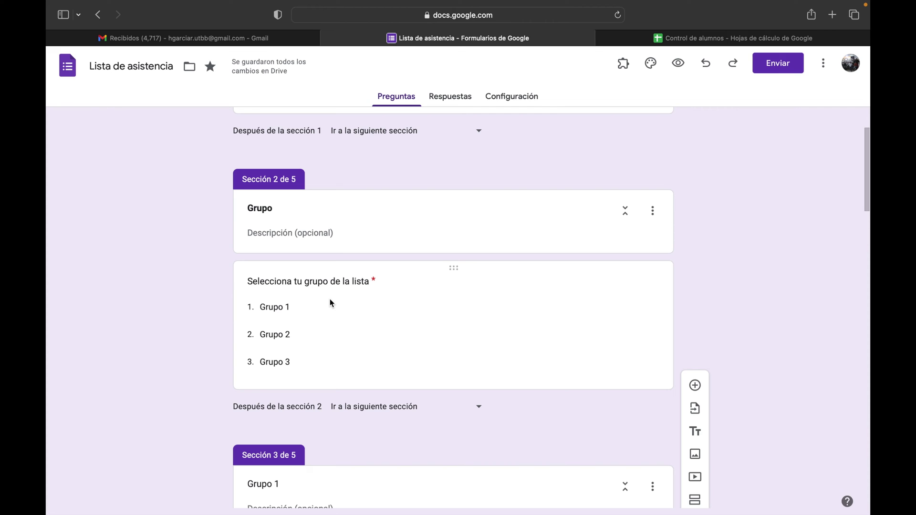
scroll(331, 301, down, 15)
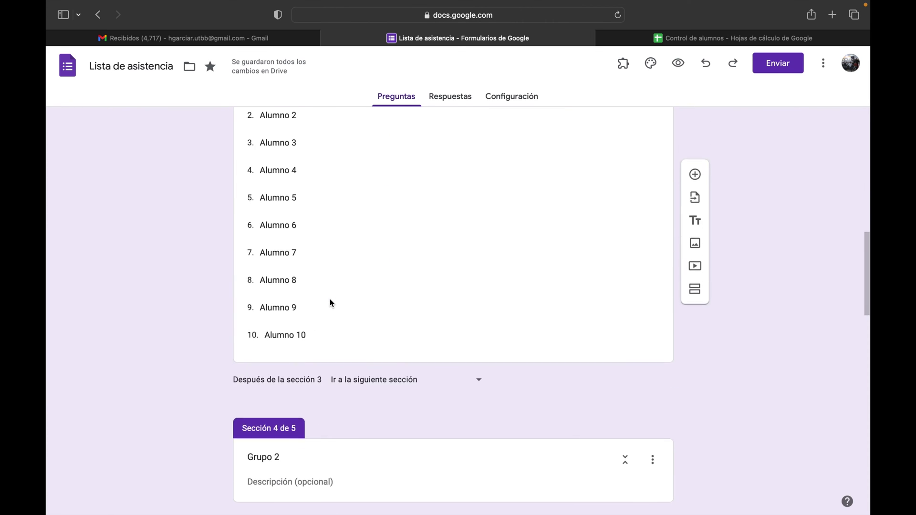
scroll(330, 299, down, 5)
scroll(330, 300, up, 20)
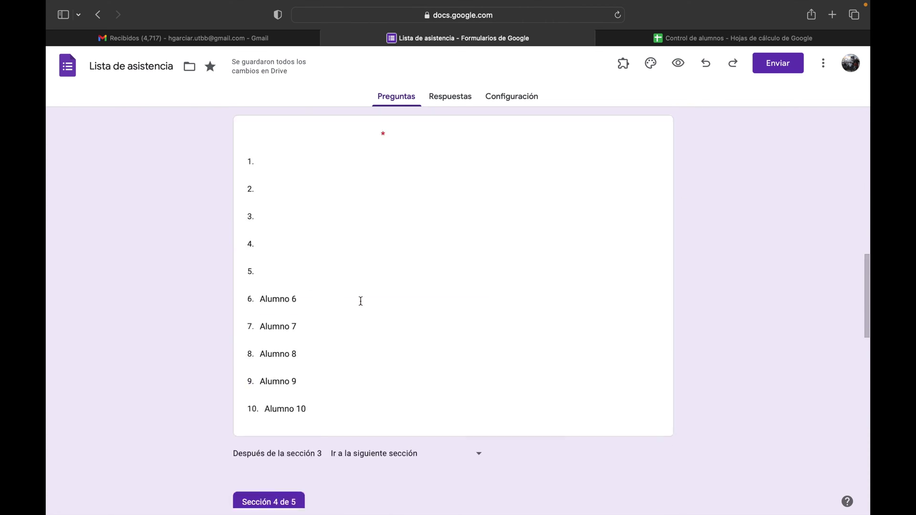
scroll(361, 301, up, 3)
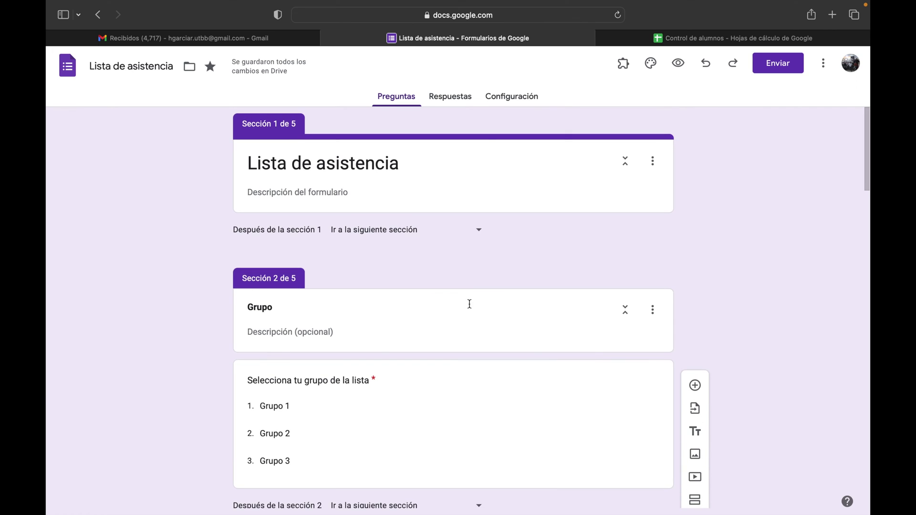
Step: In the form's default settings, set the collection of email addresses to Verificada
click(508, 105)
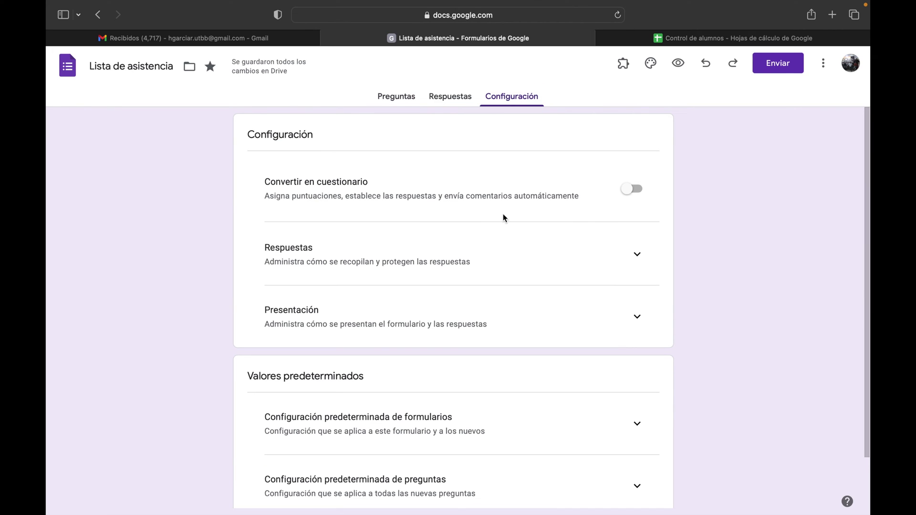
scroll(486, 219, down, 2)
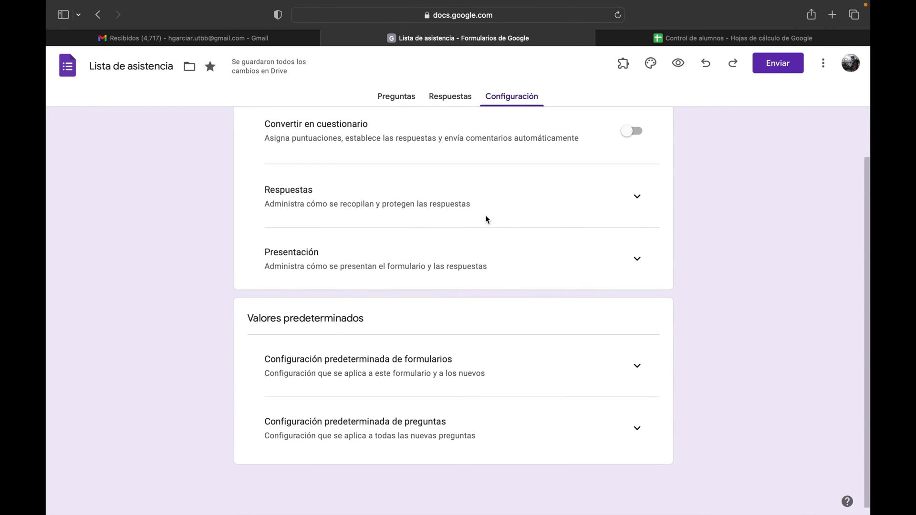
click(638, 367)
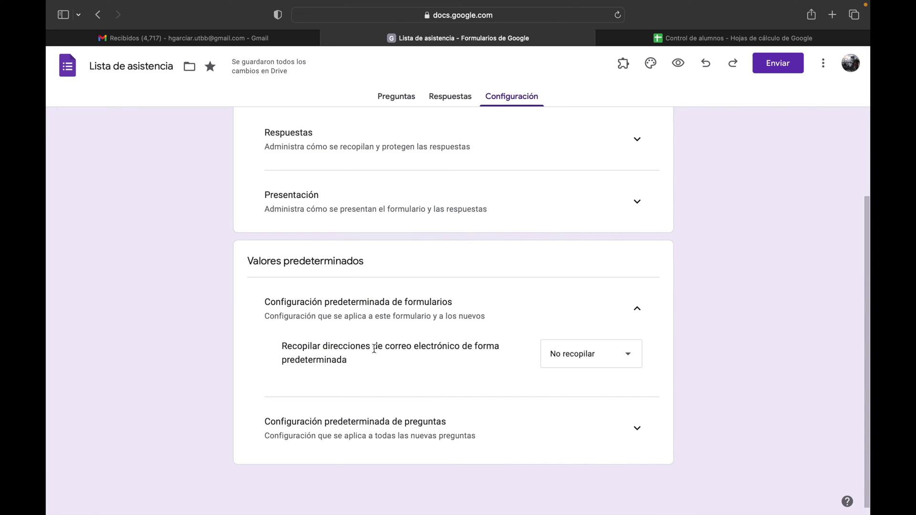
click(624, 355)
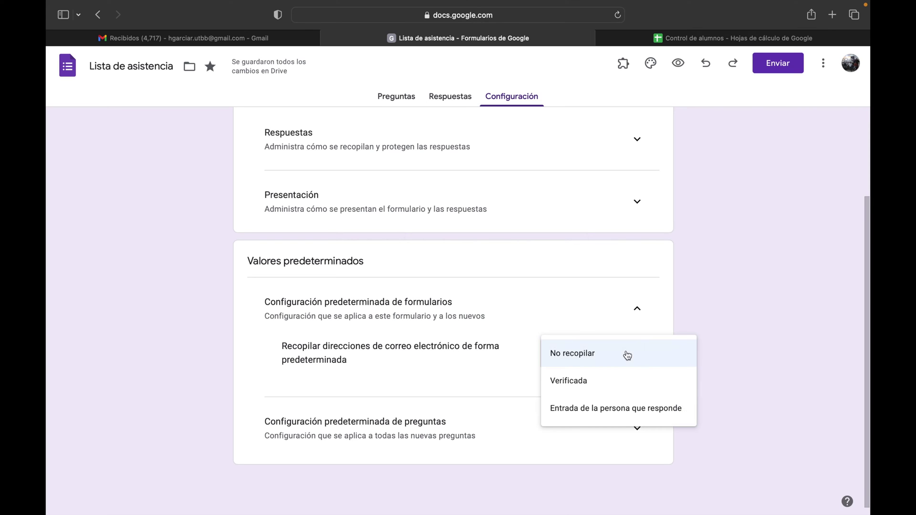
click(587, 387)
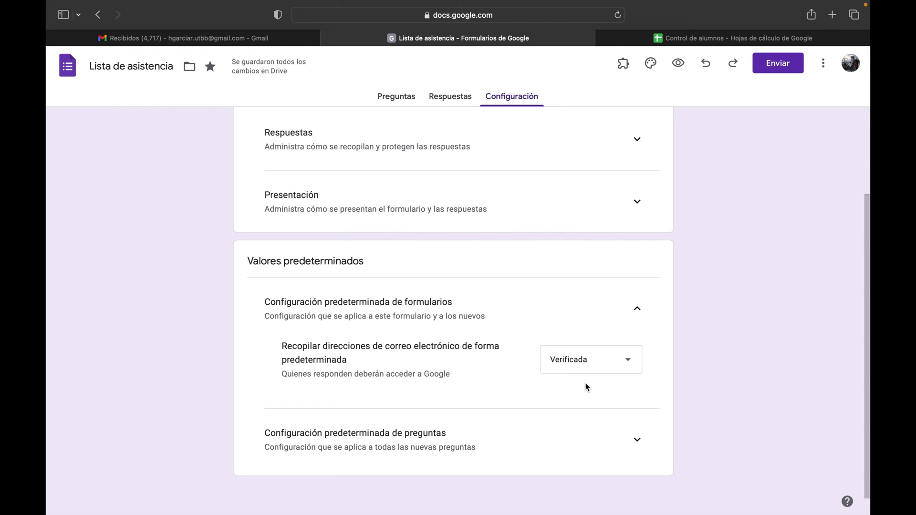
Step: Turn on requiring an answer to questions by default in the default question settings
click(637, 440)
scroll(639, 444, down, 2)
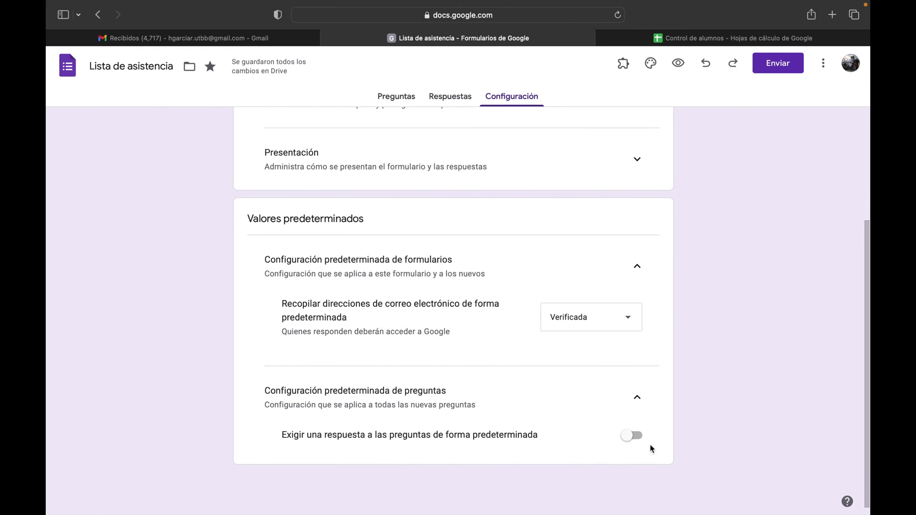
click(638, 436)
scroll(604, 418, up, 3)
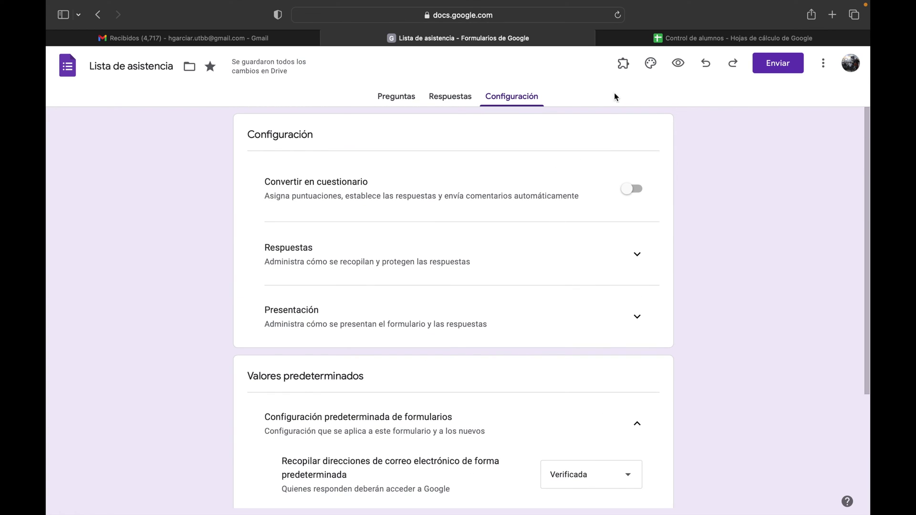
Step: Preview the form, agree to record the email address, continue to the Grupo section and show its group choices
click(680, 64)
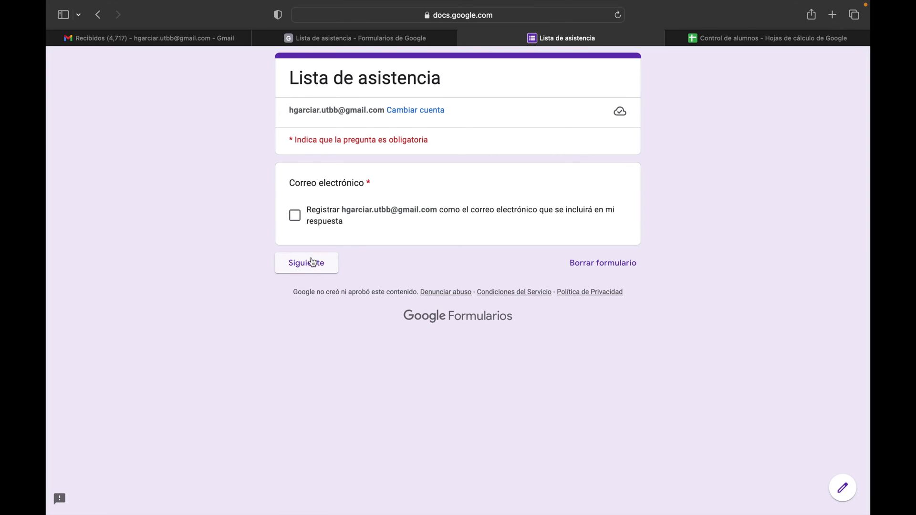
click(299, 220)
click(319, 275)
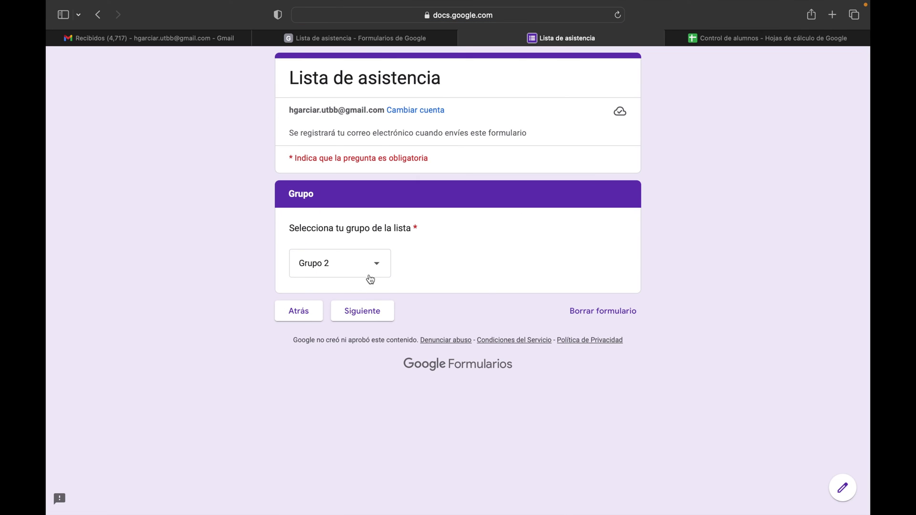
click(376, 264)
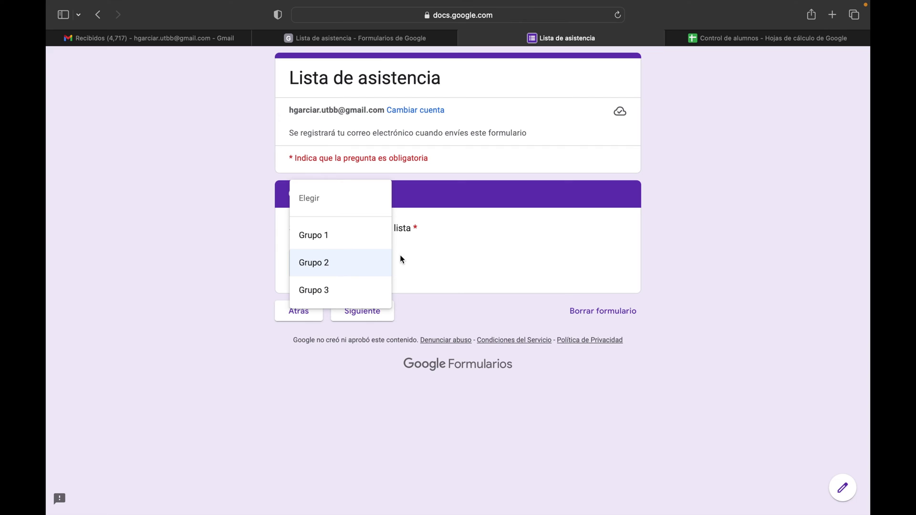
Step: Return to the form editor and show the form's shareable link in the send options
click(465, 38)
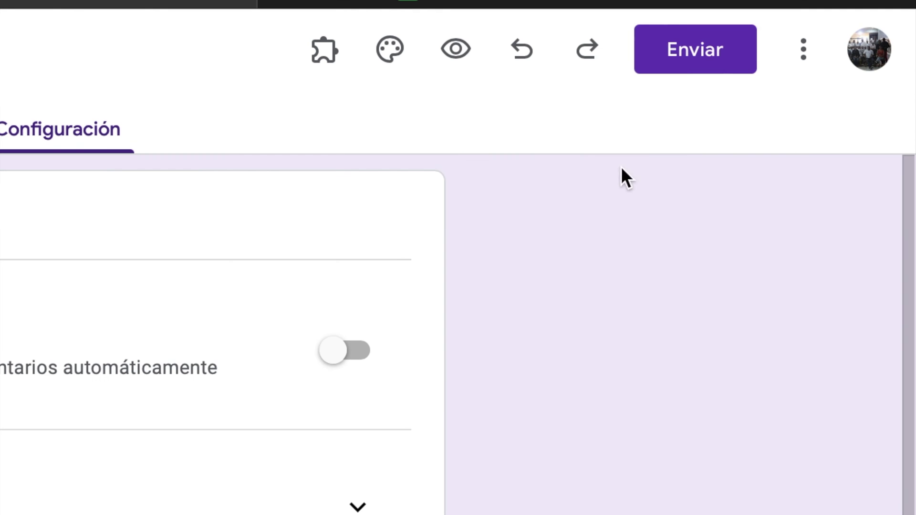
click(687, 64)
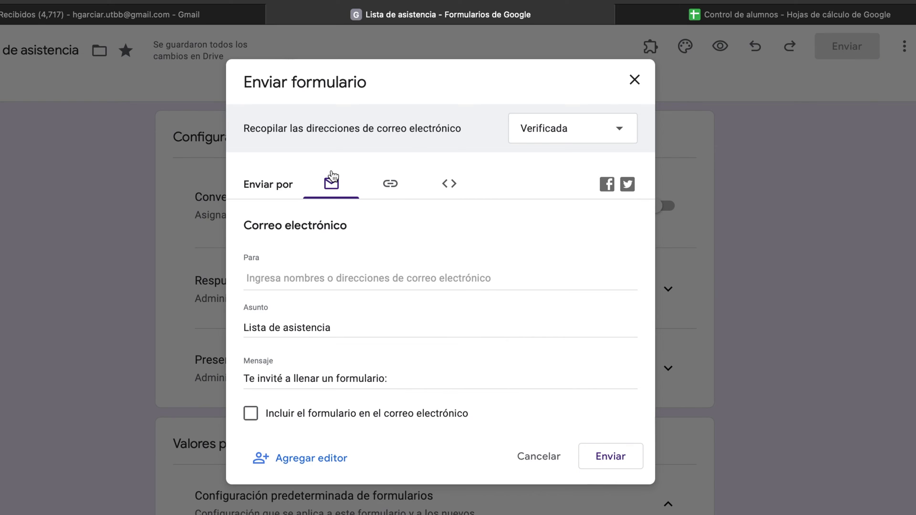
click(390, 188)
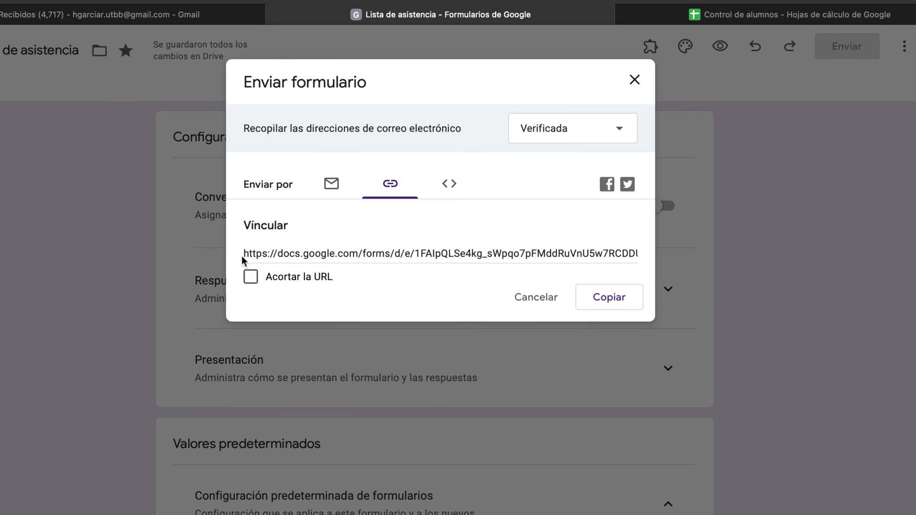
Step: Shorten the attendance form's shareable URL and copy the short link
click(251, 277)
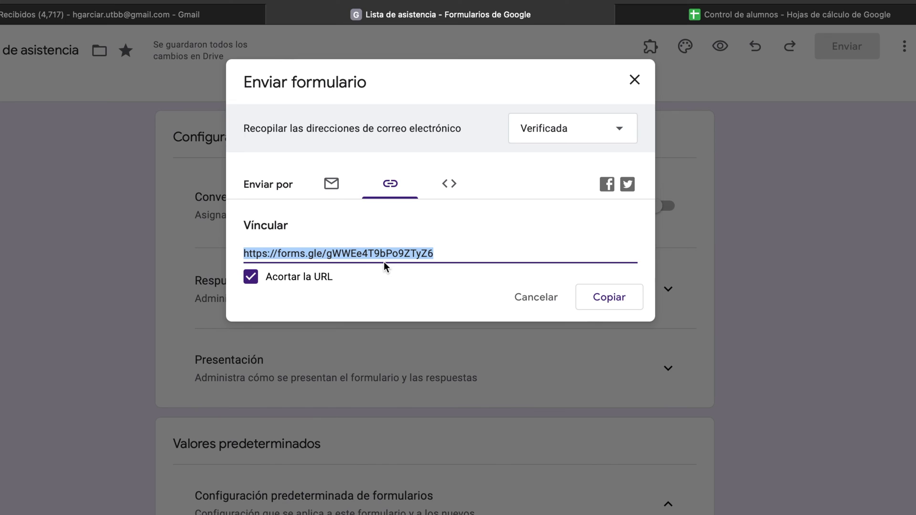
click(611, 300)
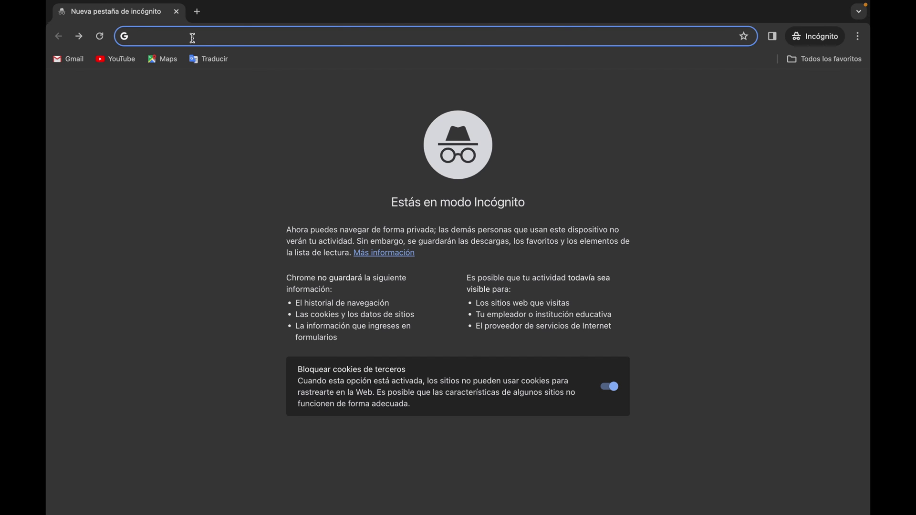
Step: Switch to Canva at canva.com in the browser, accept all cookies and sign in with Google
text(c)
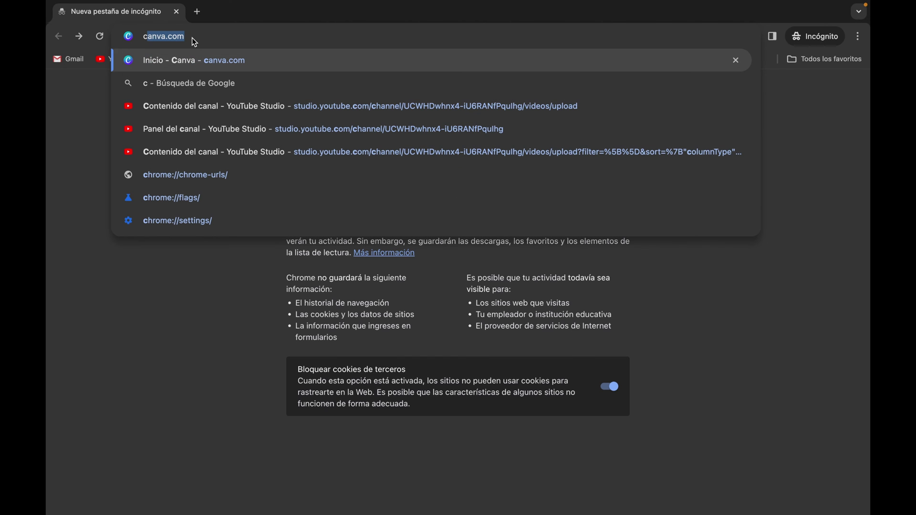
key(Return)
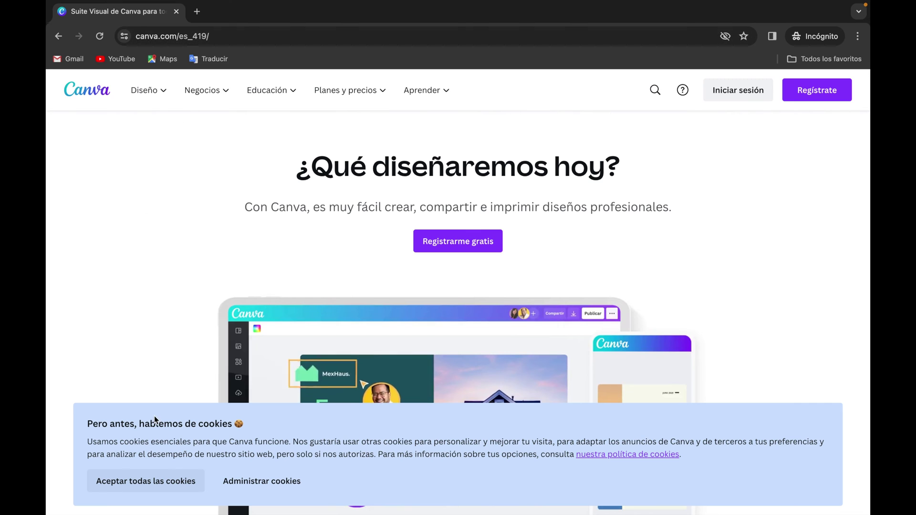
click(180, 482)
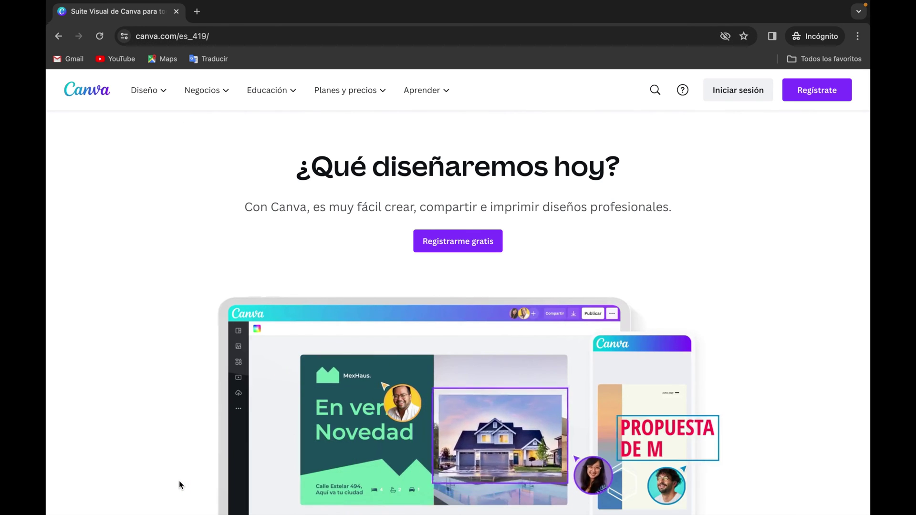
click(751, 91)
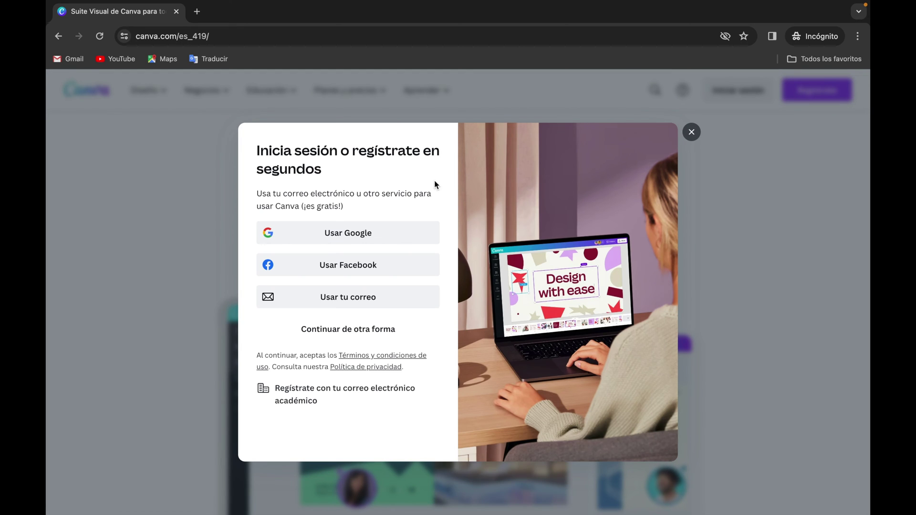
click(351, 234)
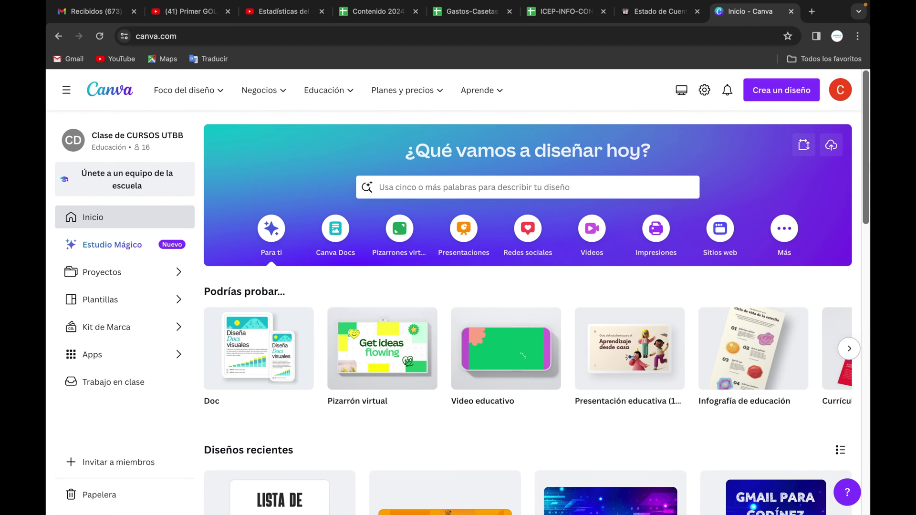
Step: Search Canva for "poster" and create a blank poster design from the template results
click(399, 188)
text(poster)
key(Return)
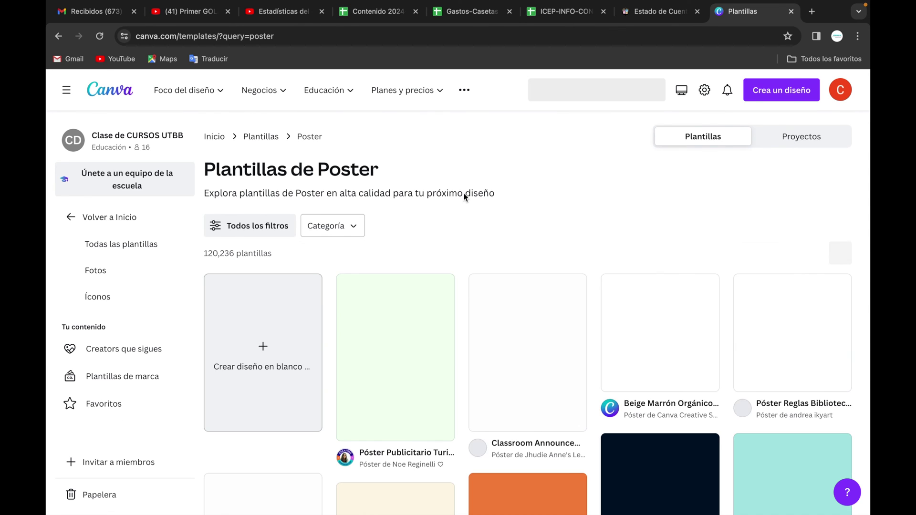
click(264, 350)
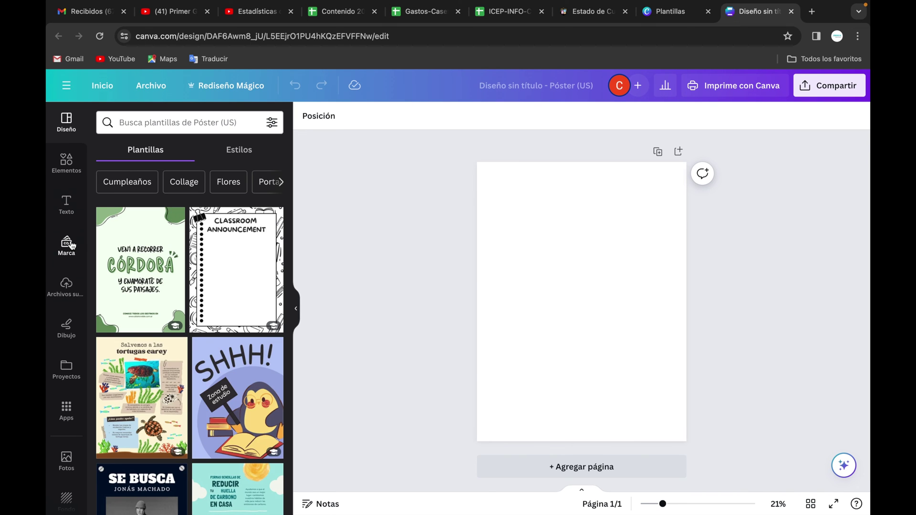
Step: Search the elements for "scan me" and add the black rounded SCAN ME frame from the Recursos results to the poster
click(67, 162)
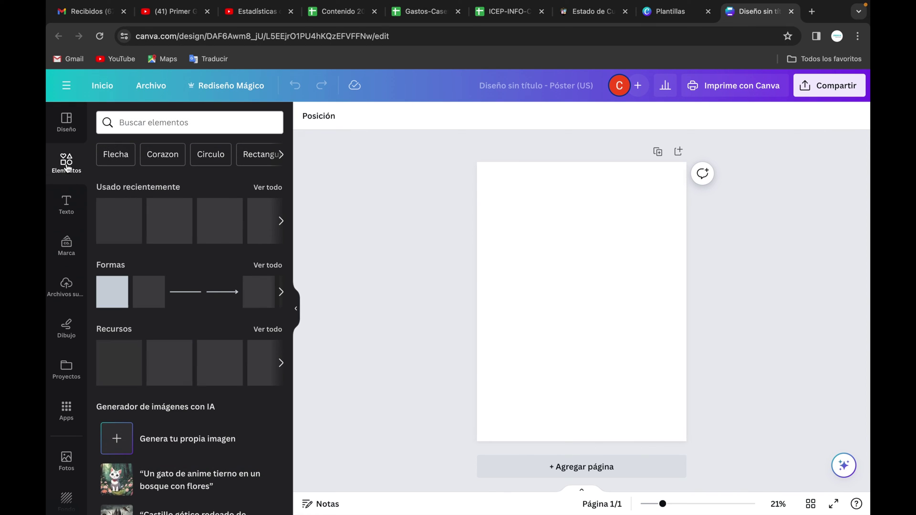
click(174, 122)
text(sc)
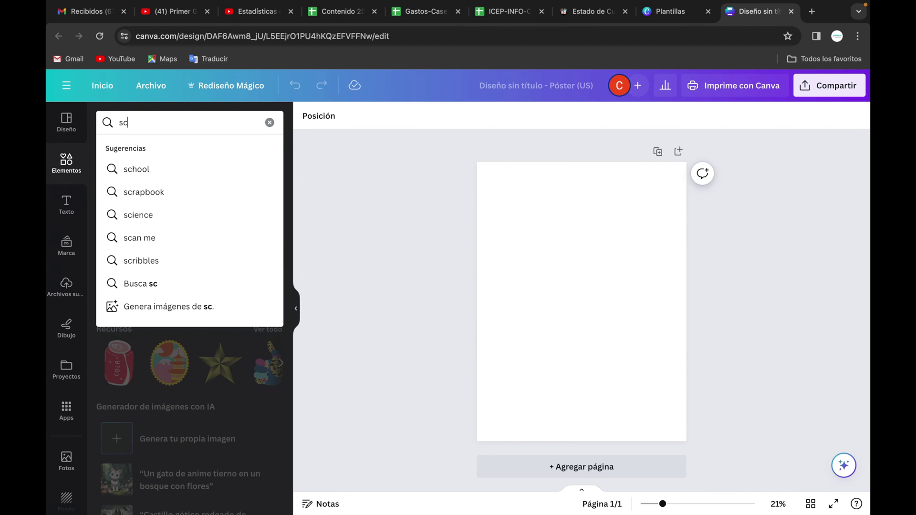
text(an me)
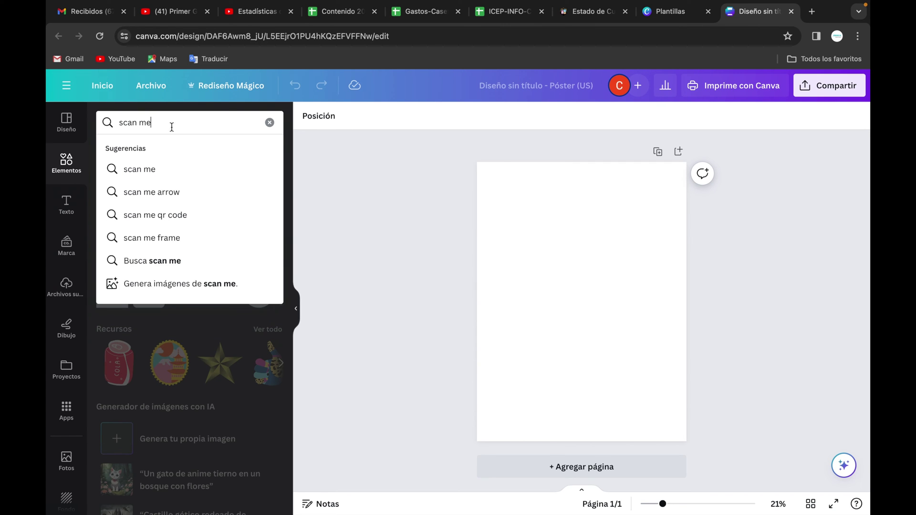
click(149, 170)
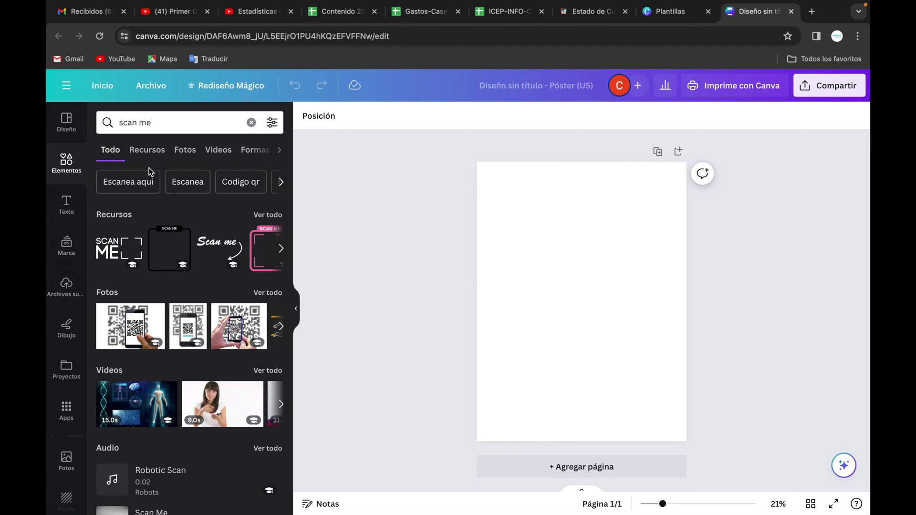
click(148, 151)
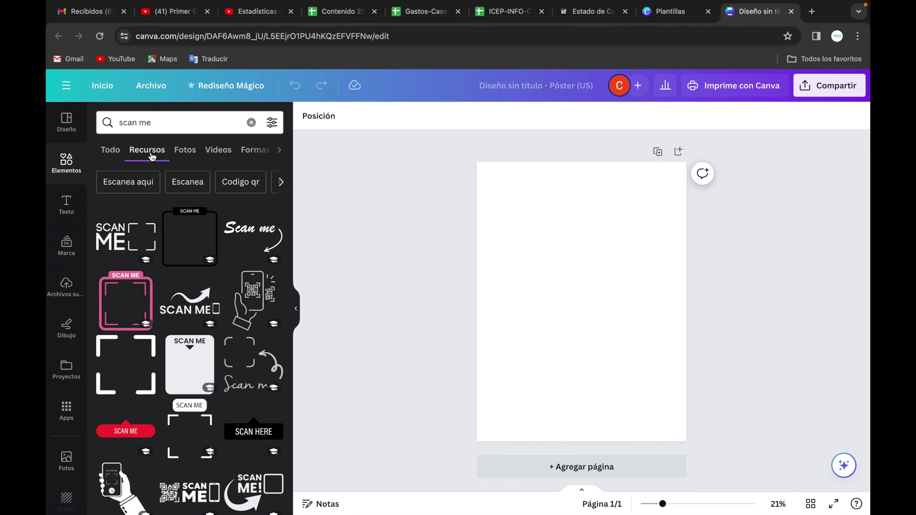
click(191, 246)
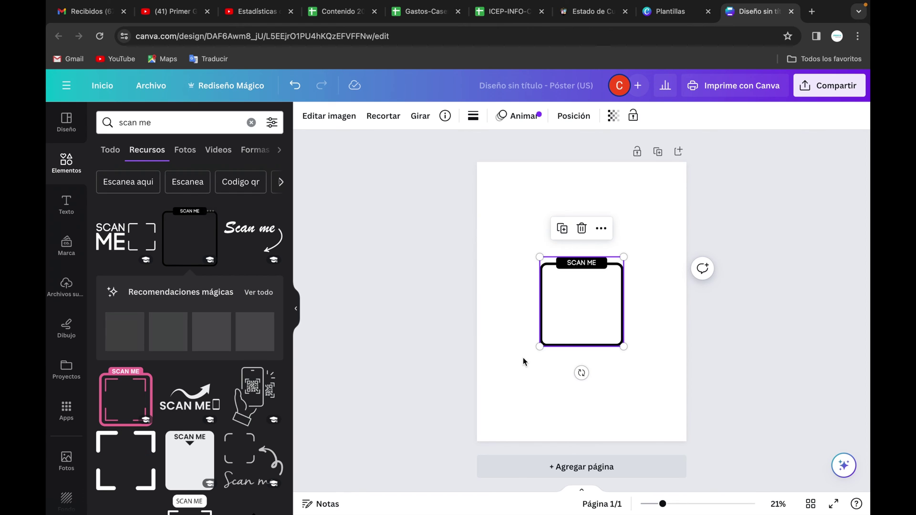
Step: Enlarge the SCAN ME frame to more than half the page width and centre it horizontally on the poster
drag(540, 347, 512, 376)
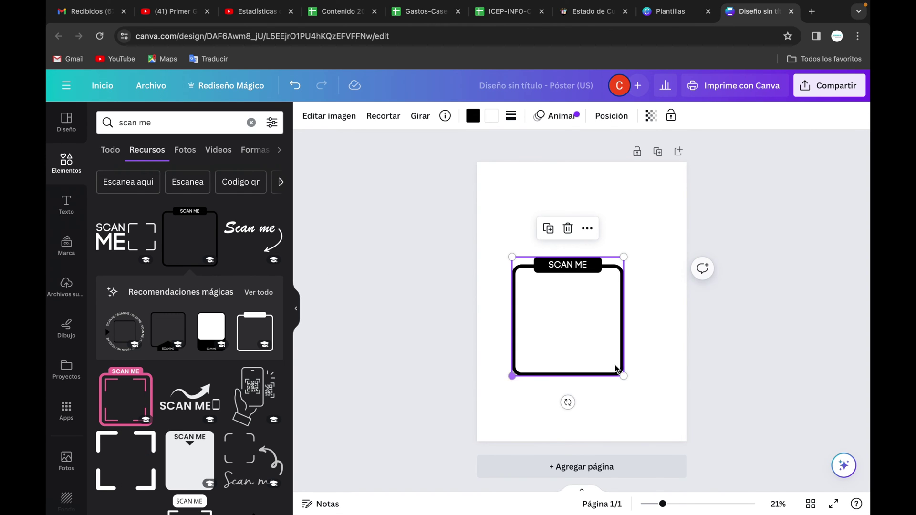
drag(624, 376, 642, 391)
drag(583, 337, 591, 327)
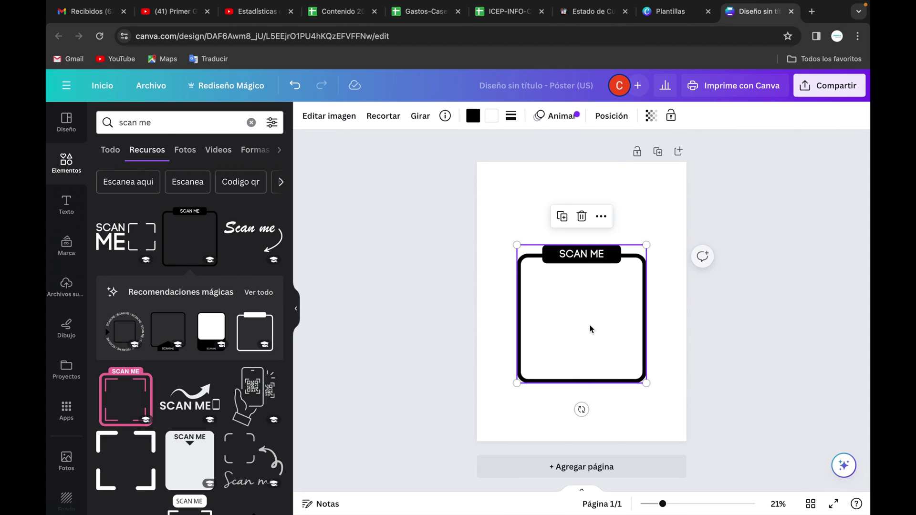
click(654, 206)
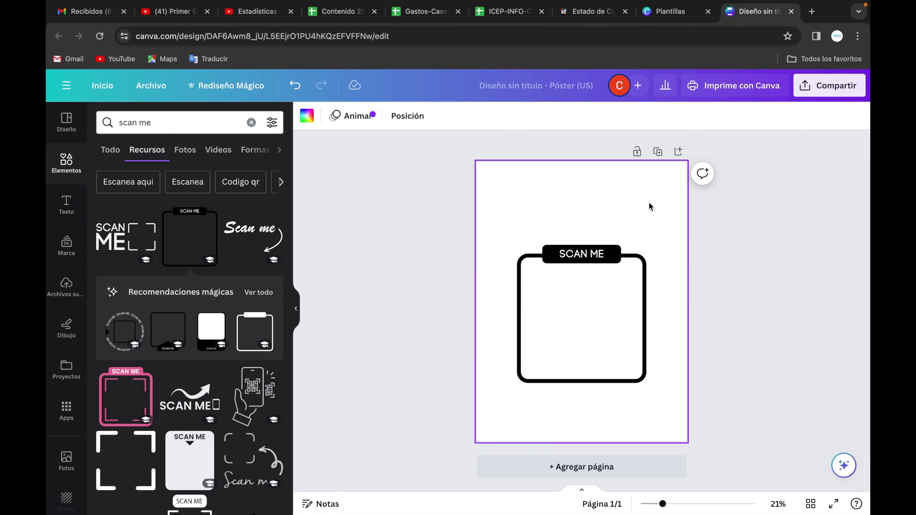
Step: Add the title "Clases del Profesor" and place it above the SCAN ME frame, dismissing the printing tip
click(66, 204)
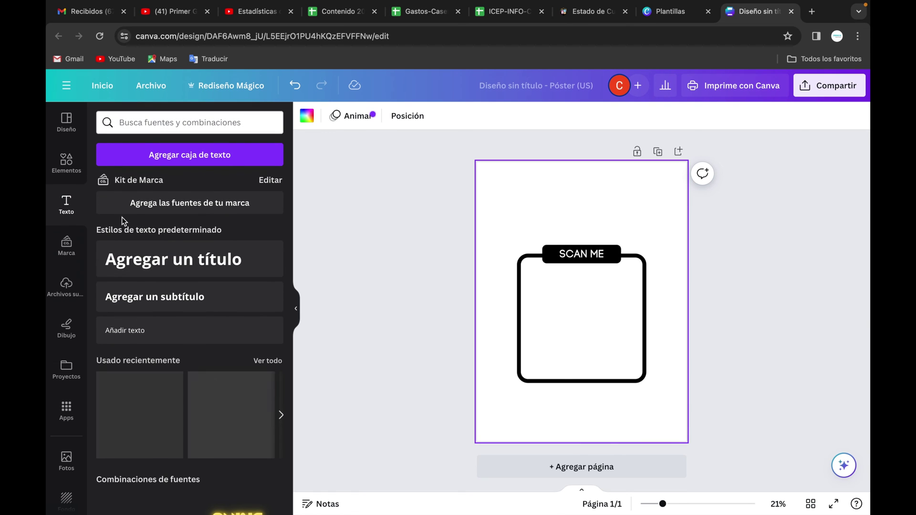
click(166, 262)
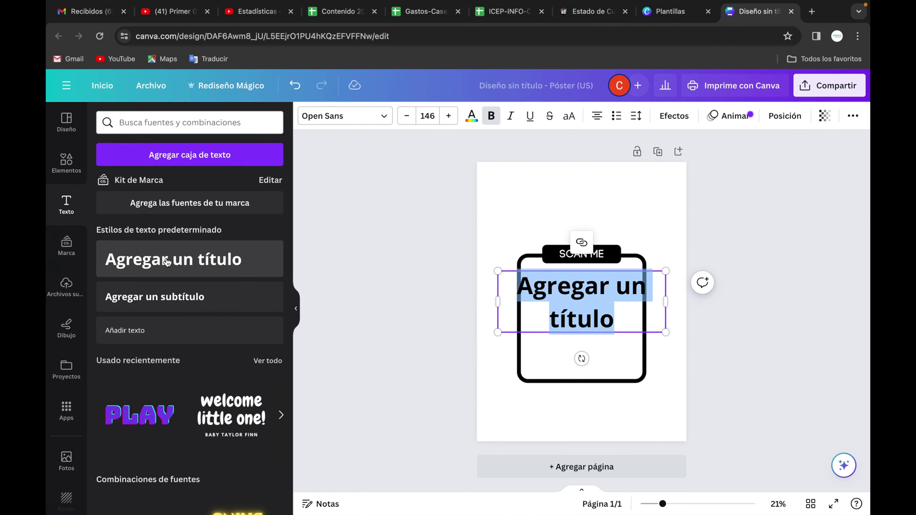
text(Clases del Profesor)
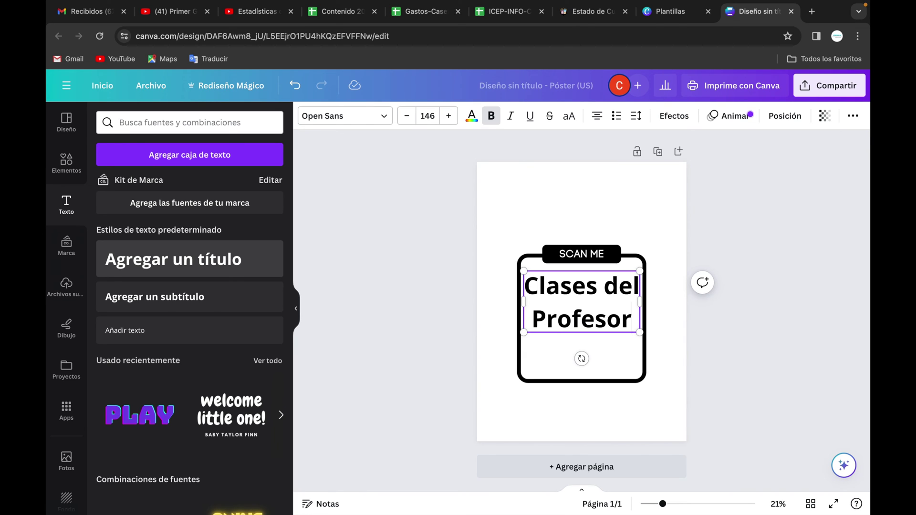
click(654, 364)
click(588, 314)
drag(588, 314, 601, 228)
click(620, 331)
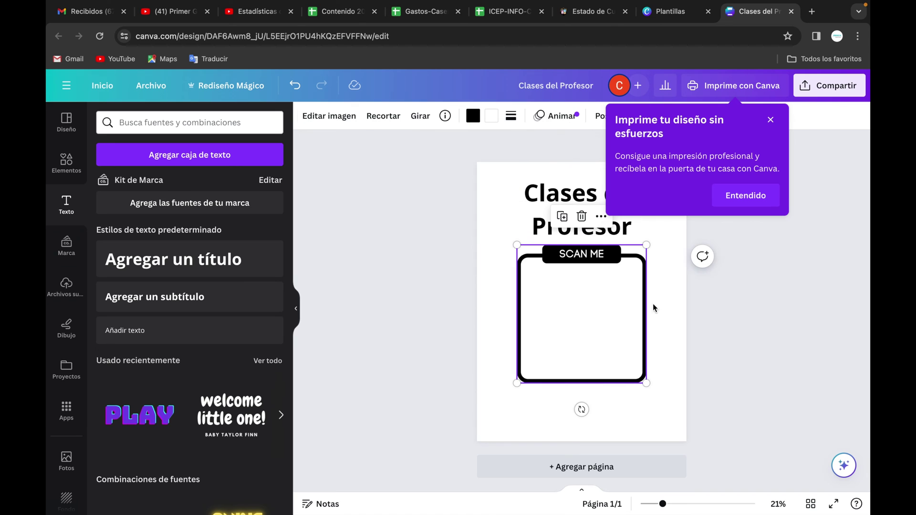
click(742, 204)
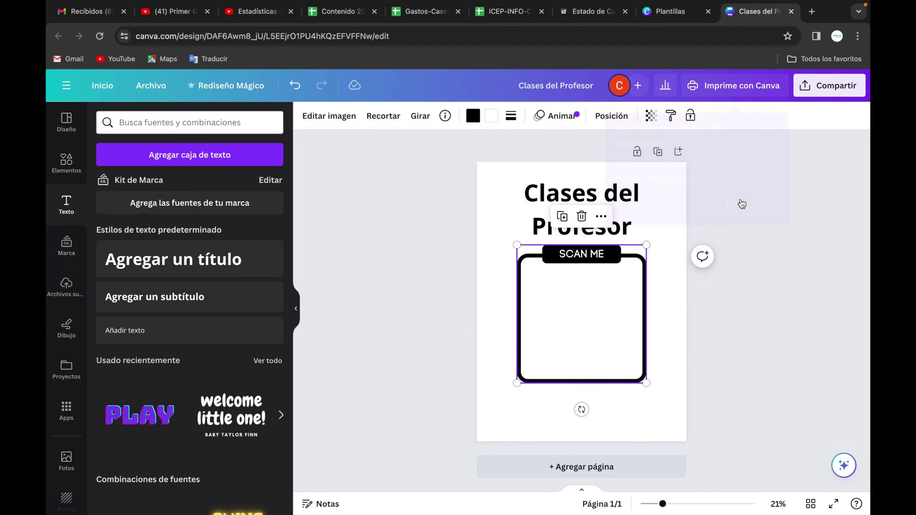
click(686, 356)
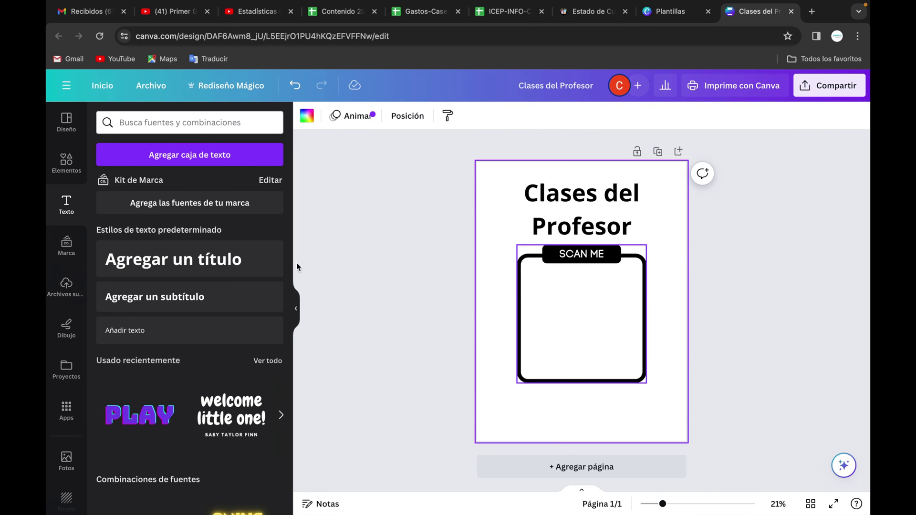
Step: Search the Canva apps for "codigo qr" and open the Código QR app made by Canva
click(67, 409)
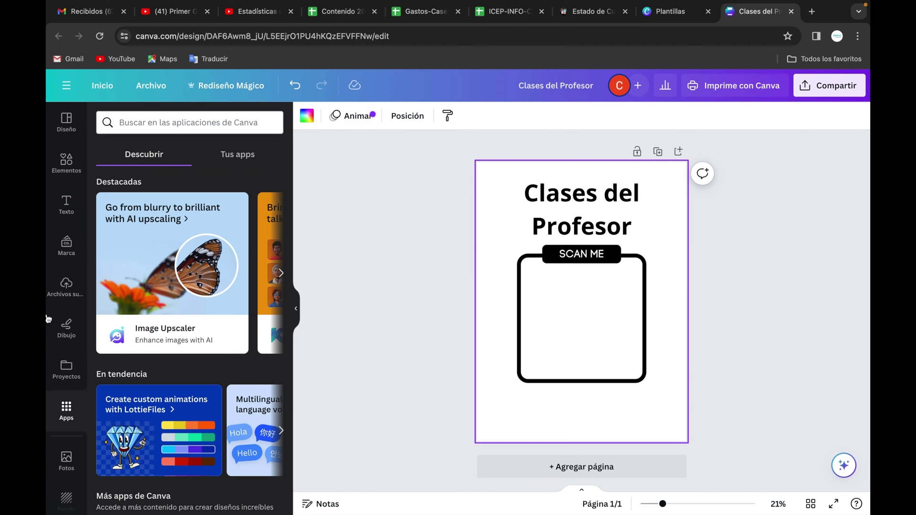
click(162, 122)
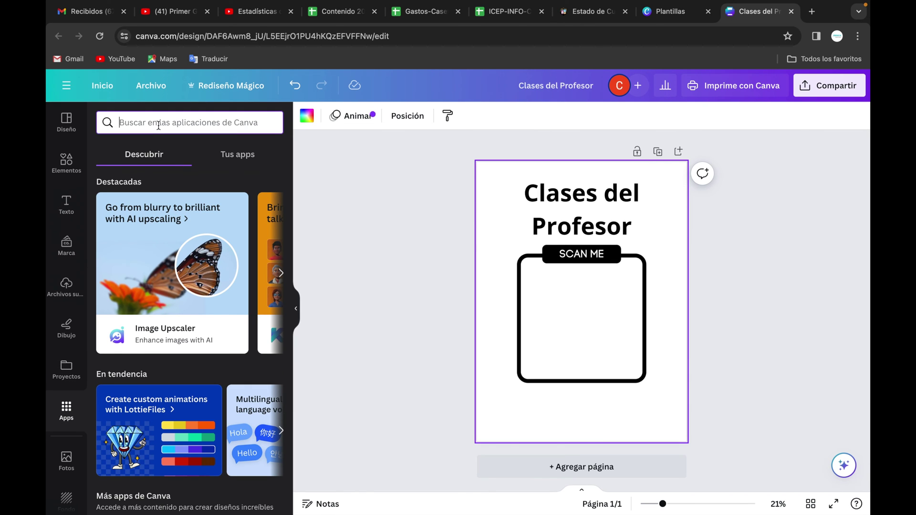
text(codigo qr)
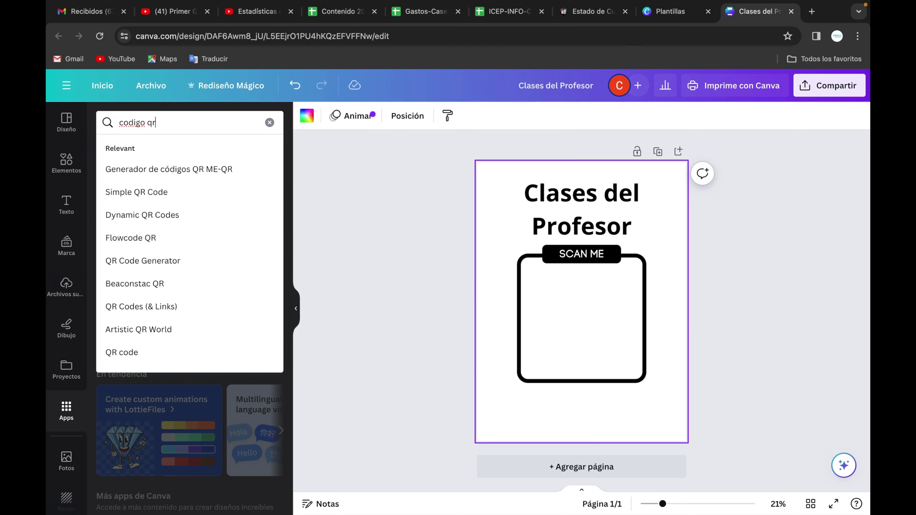
key(Return)
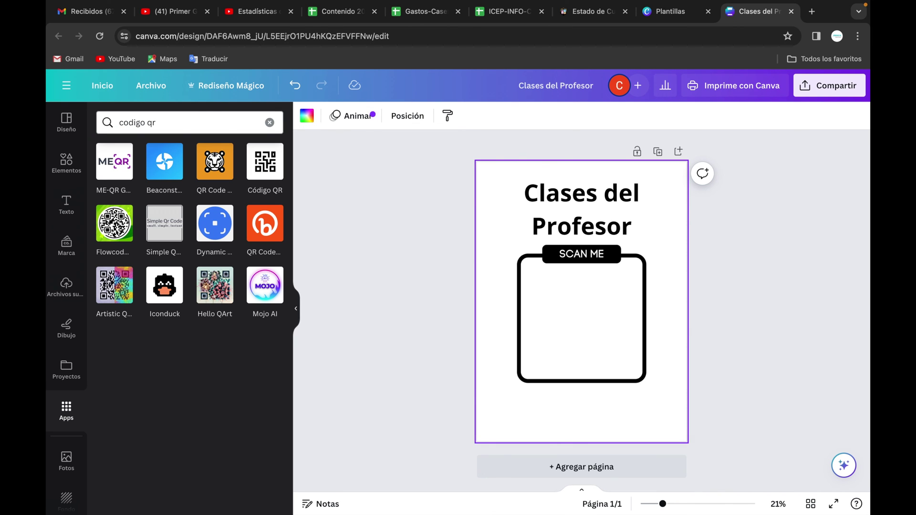
click(264, 163)
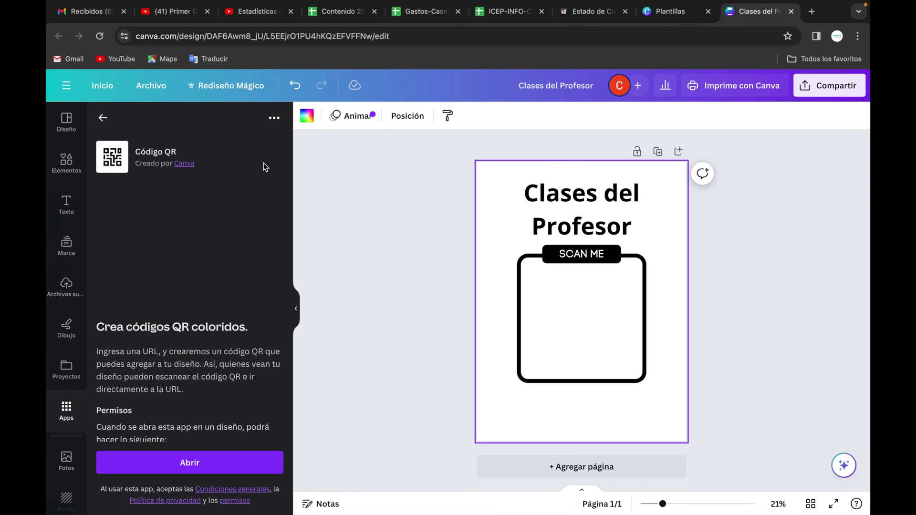
scroll(234, 338, down, 1)
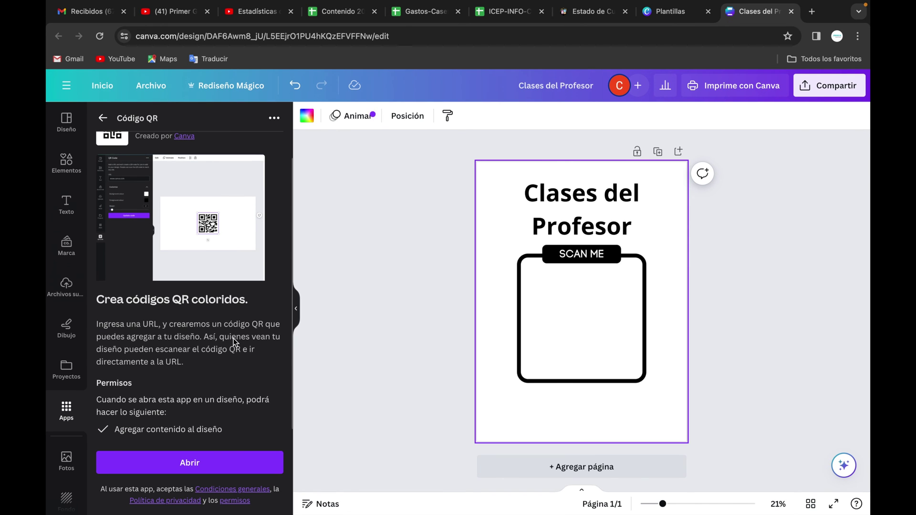
scroll(233, 339, down, 1)
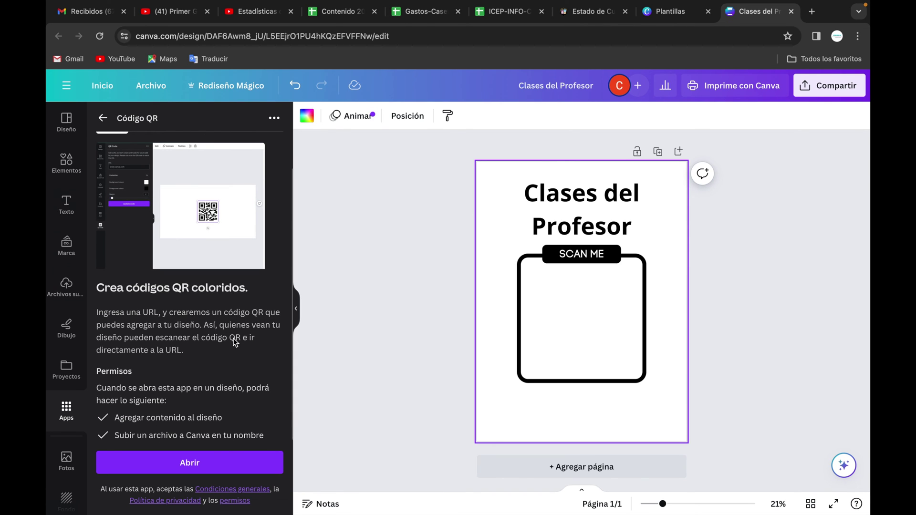
click(223, 464)
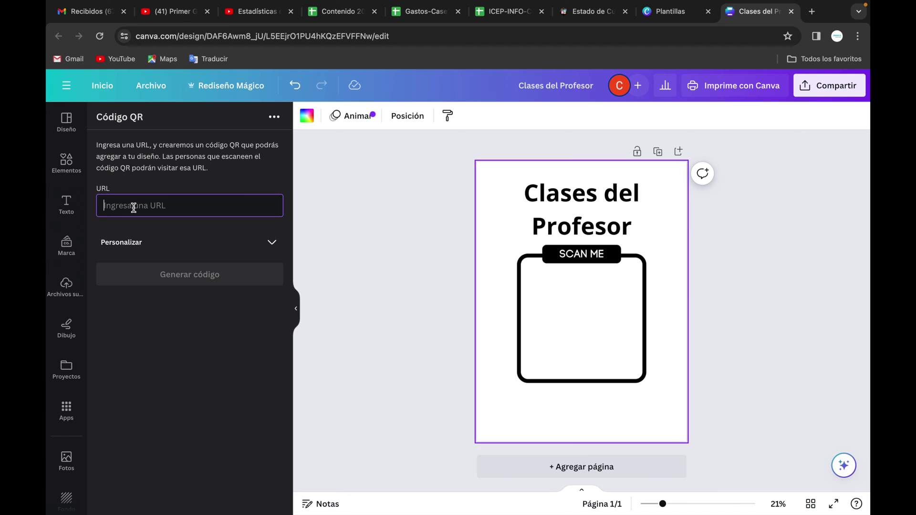
text(https://forms.gle/gWWEe4T9bPo9ZTyZ6)
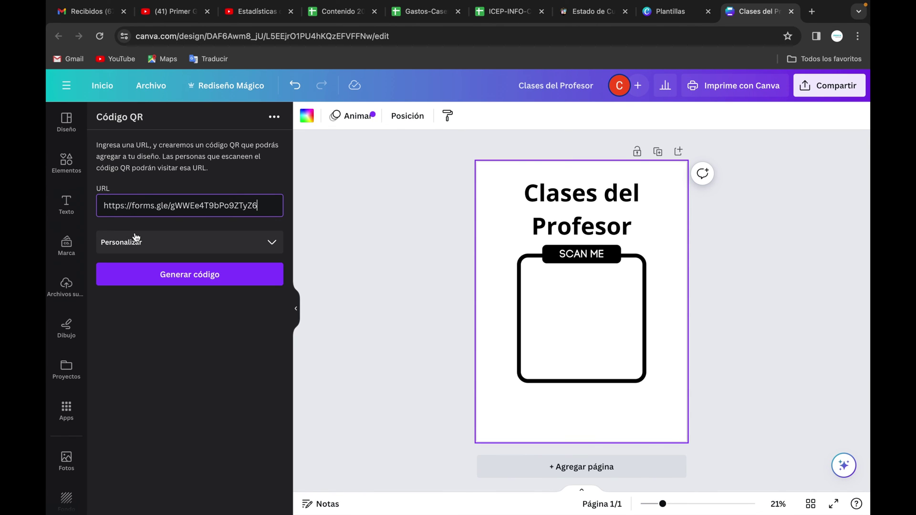
click(198, 274)
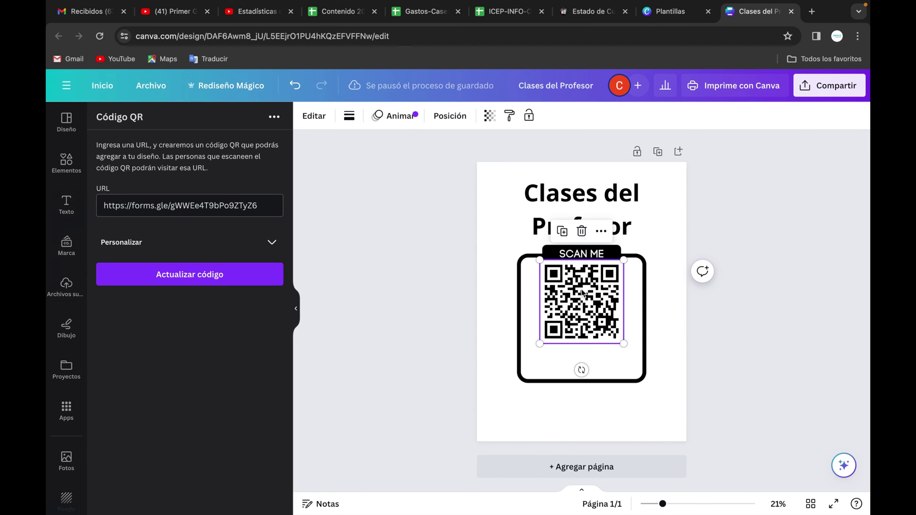
drag(582, 292, 578, 304)
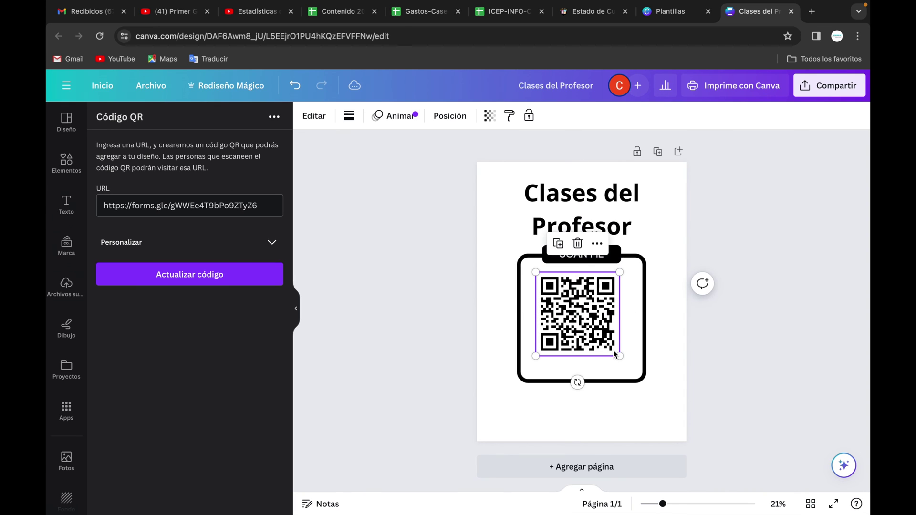
drag(619, 355, 633, 369)
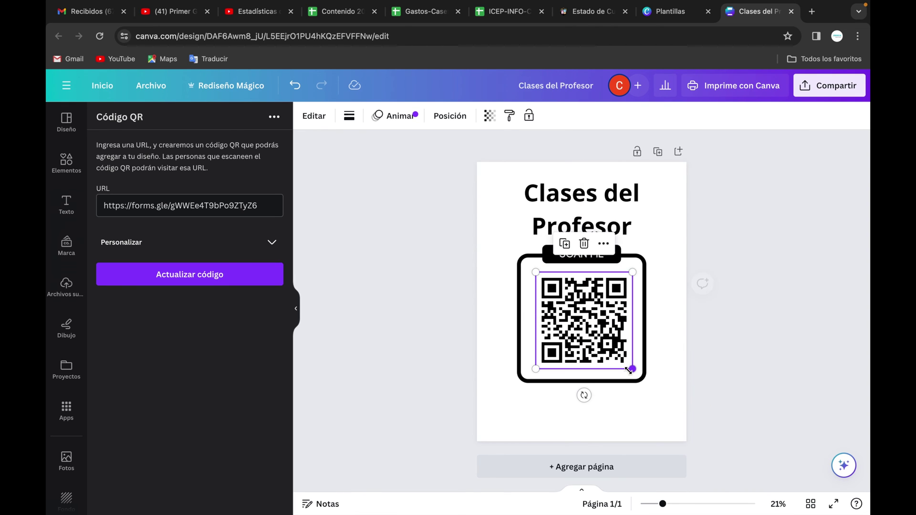
drag(588, 323, 586, 322)
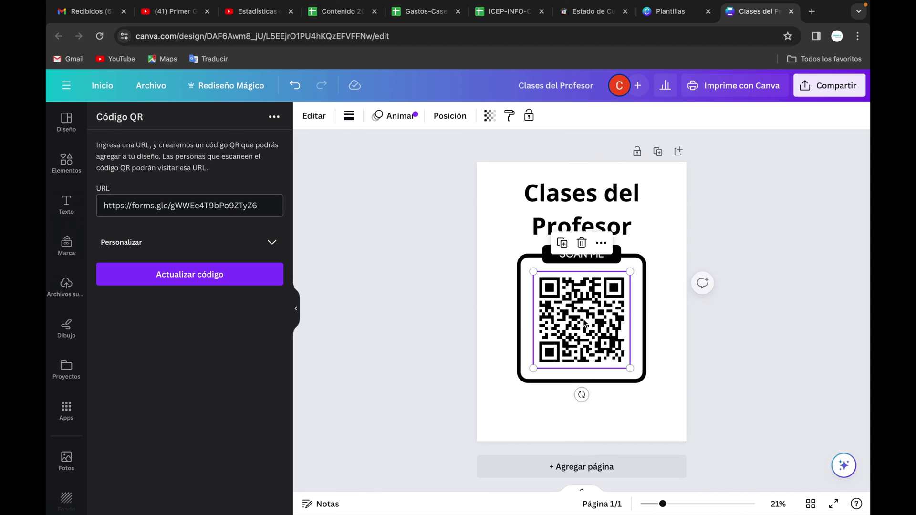
click(670, 268)
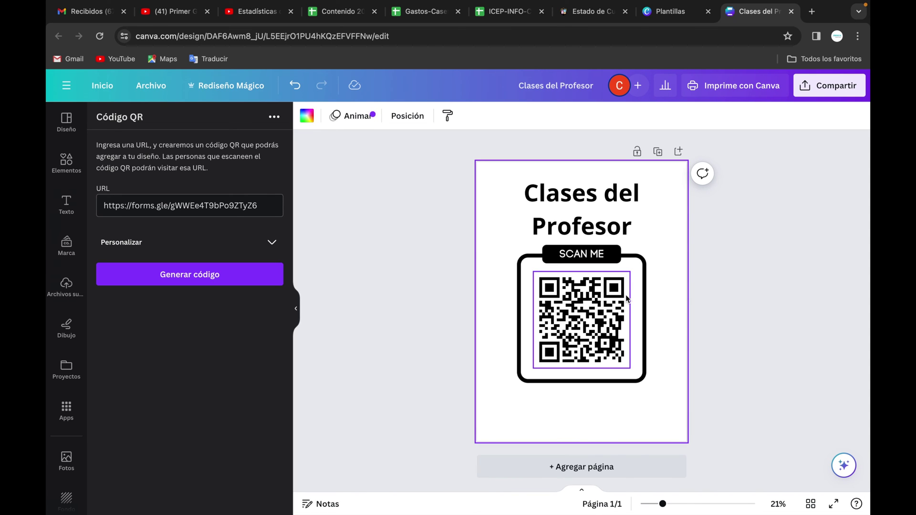
Step: Download the poster as a PNG at size 2 and open the downloaded Clases del Profesor.png
click(832, 91)
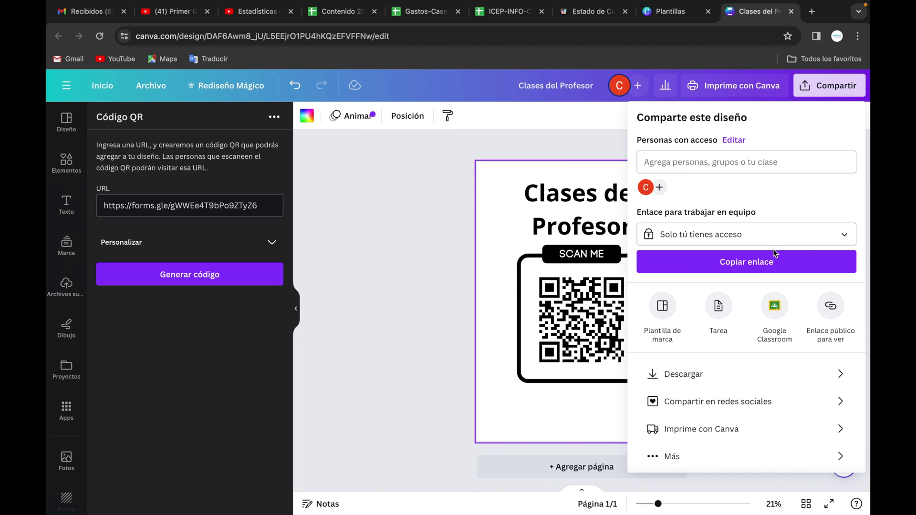
click(743, 377)
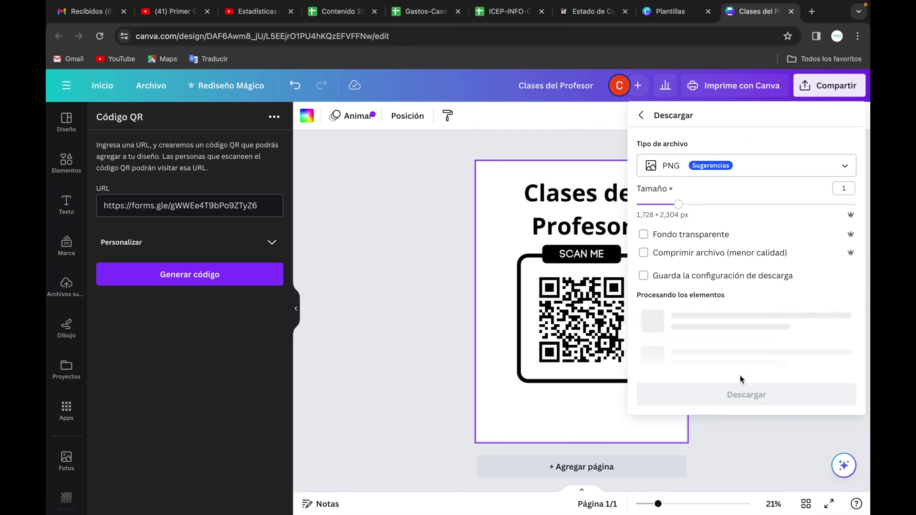
drag(739, 206, 764, 206)
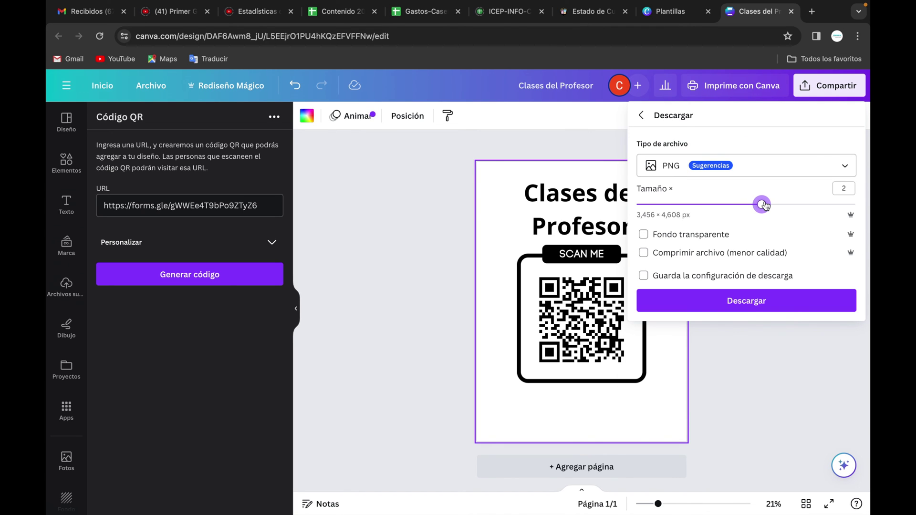
click(742, 306)
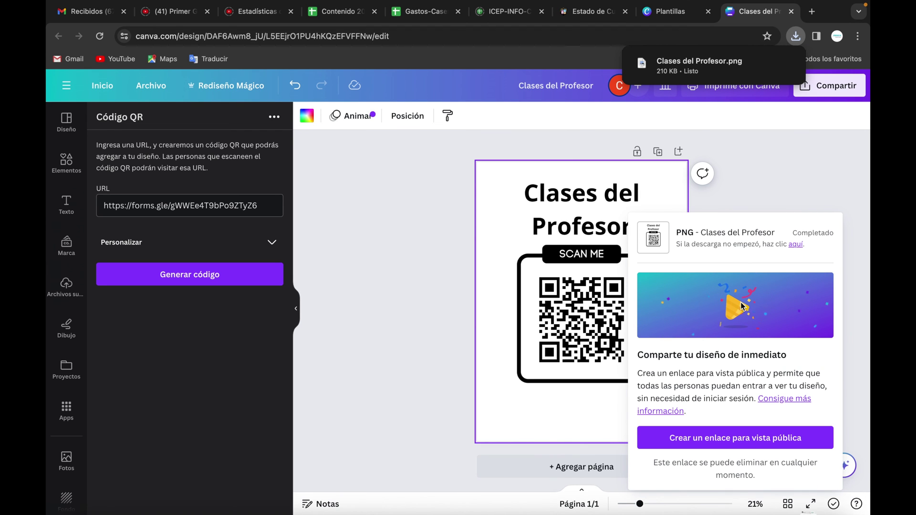
click(700, 65)
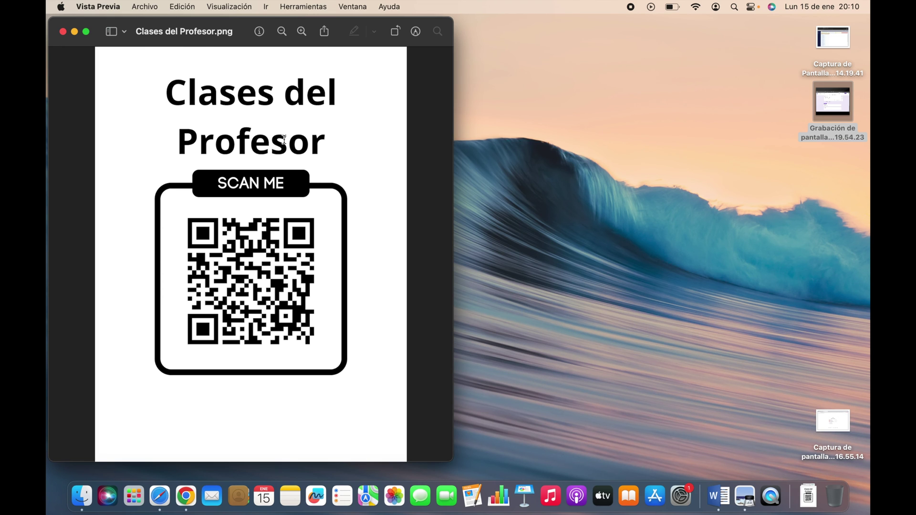
Step: Switch to the Lista de asistencia form in Safari, advance to the Grupo section and choose Grupo 3
key(super+Tab)
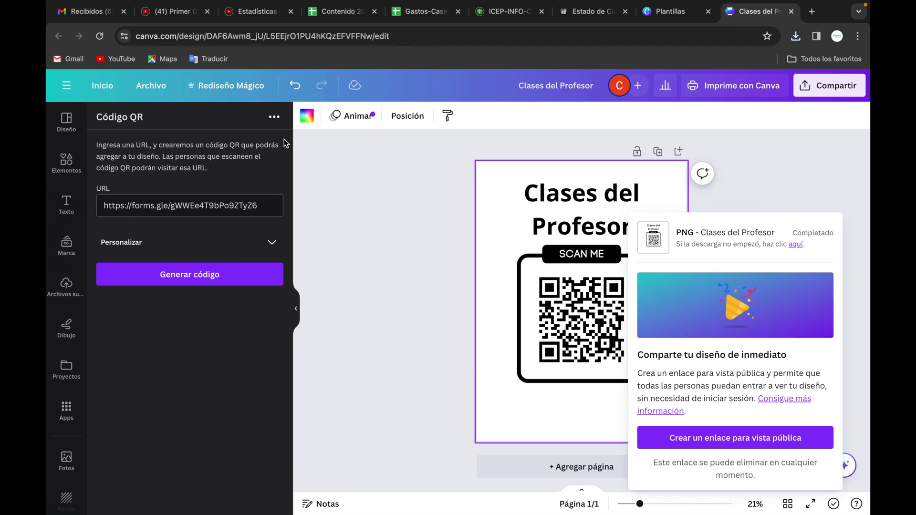
key(super+Tab)
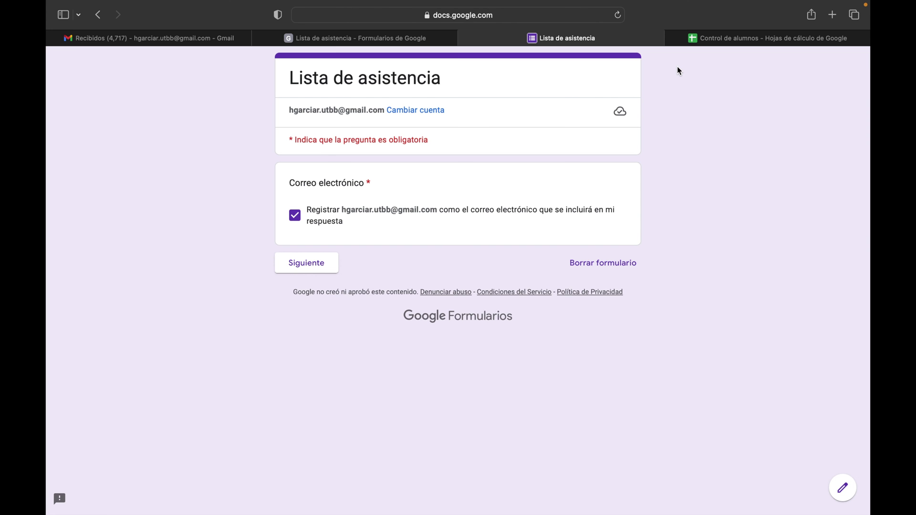
click(322, 262)
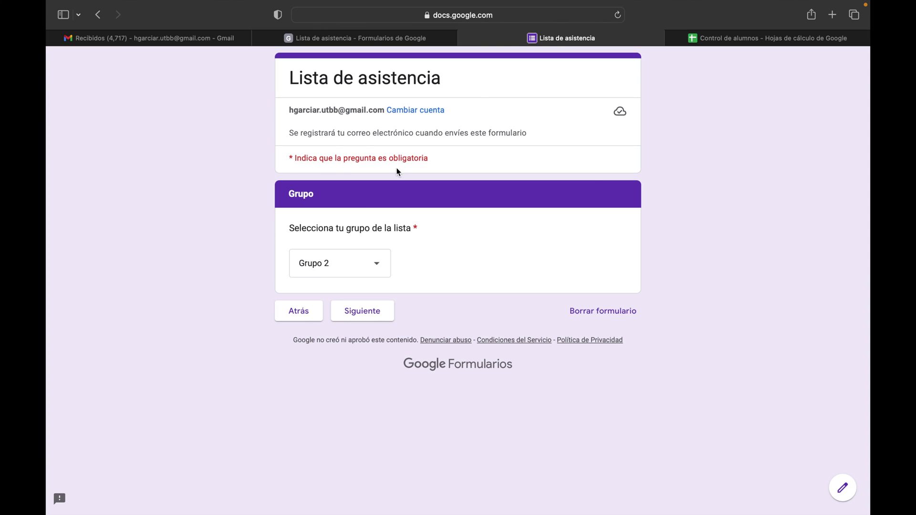
click(379, 267)
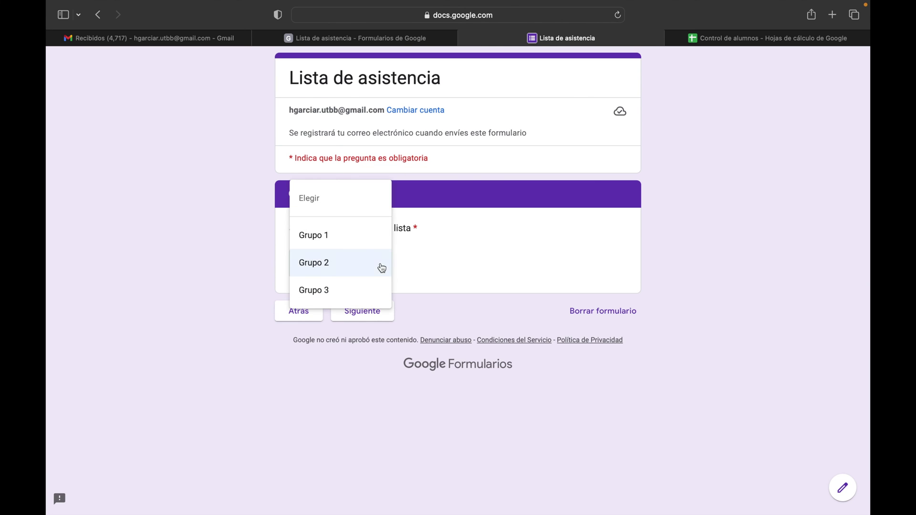
click(450, 281)
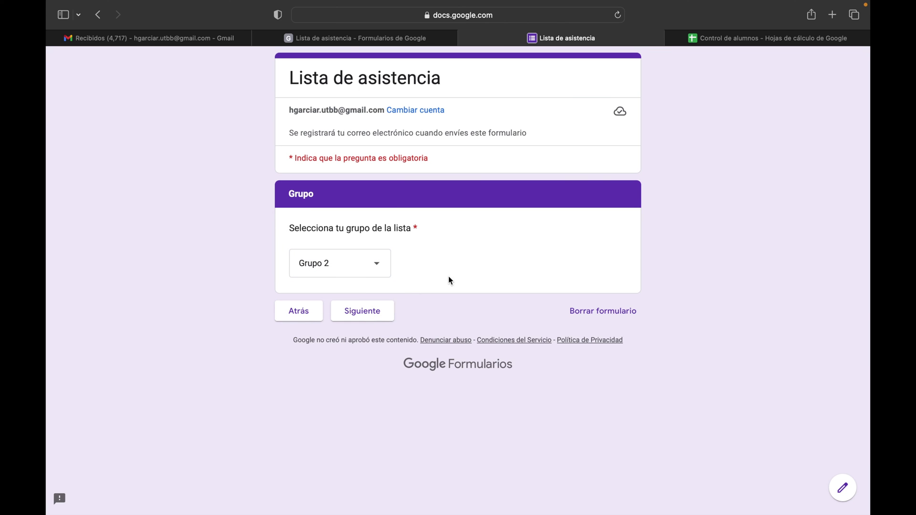
click(335, 272)
click(328, 292)
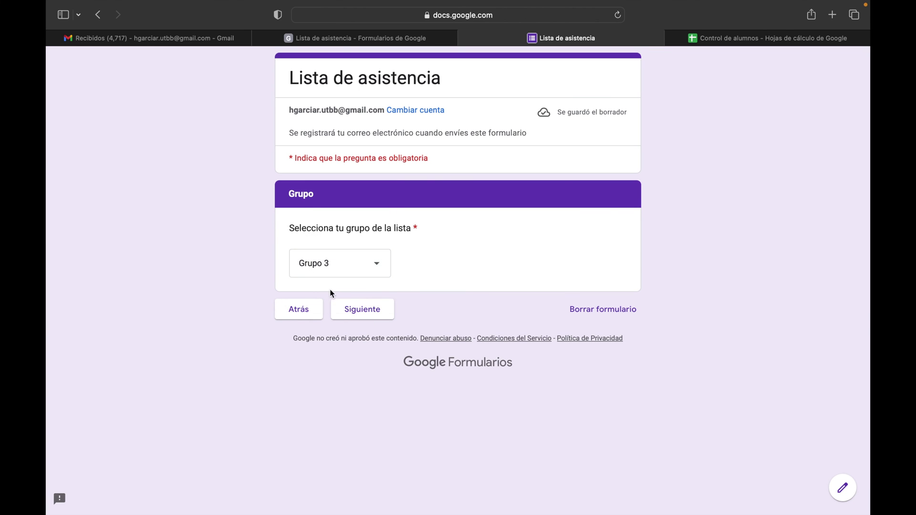
Step: Advance to the Grupo 3 section, choose Alumno 30 as the student name and submit the attendance response
click(363, 311)
click(370, 269)
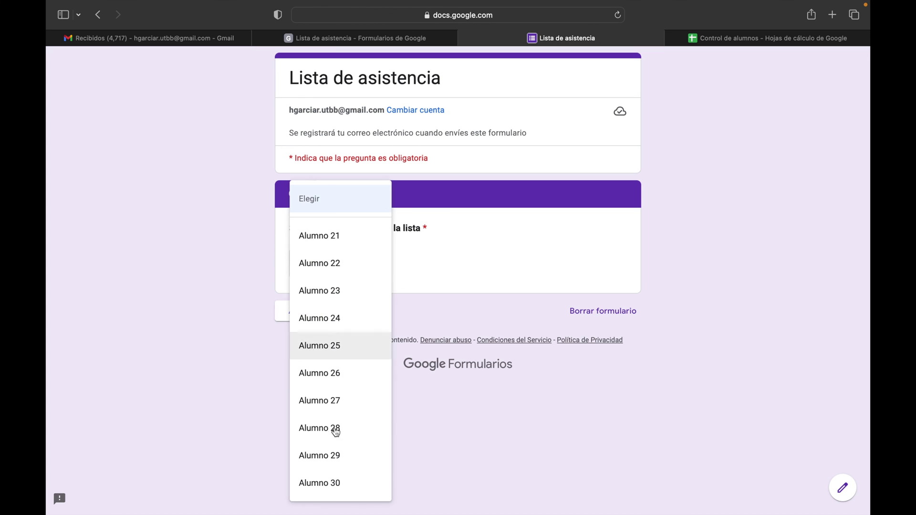
click(333, 483)
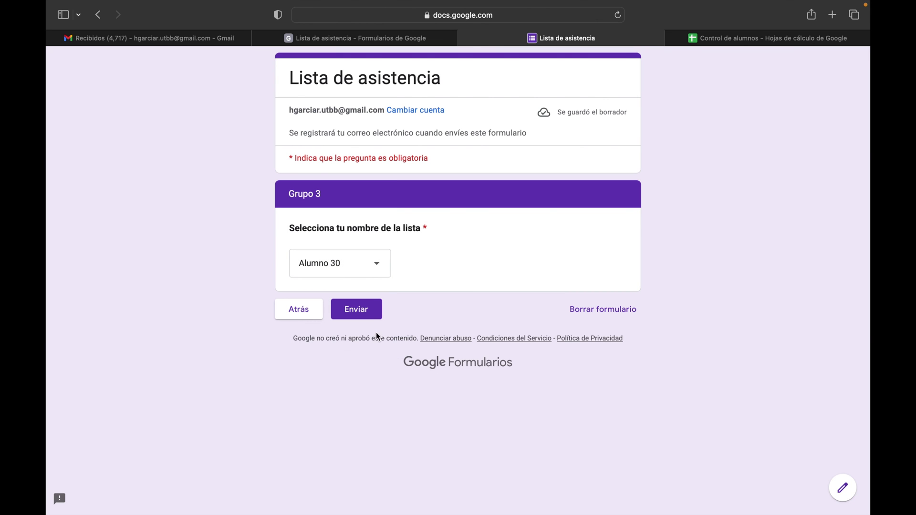
click(363, 309)
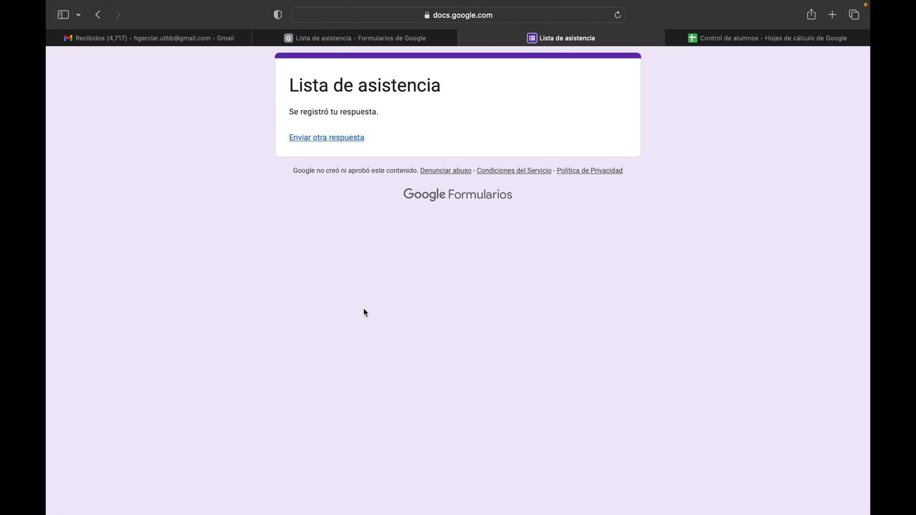
Step: Link the form's responses to a new spreadsheet with the suggested name and open that spreadsheet
key(ctrl+shift+Tab)
click(444, 99)
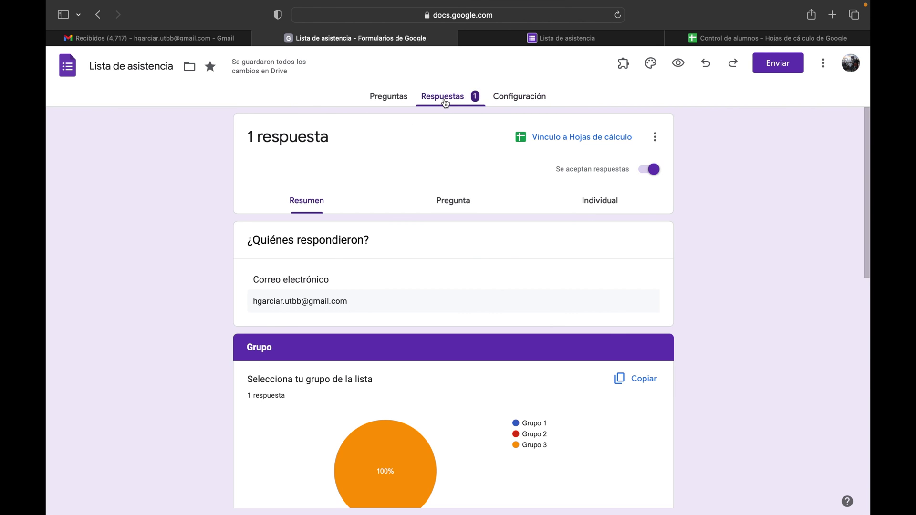
click(573, 143)
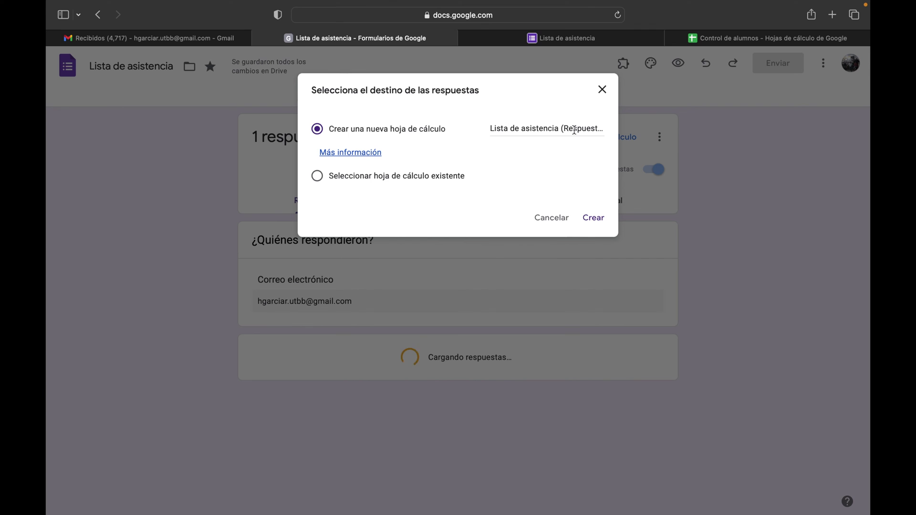
click(598, 219)
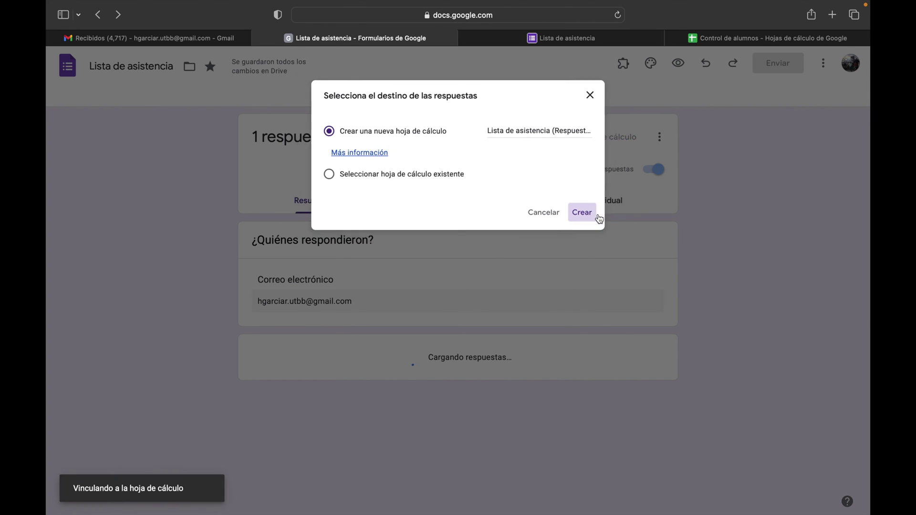
click(202, 487)
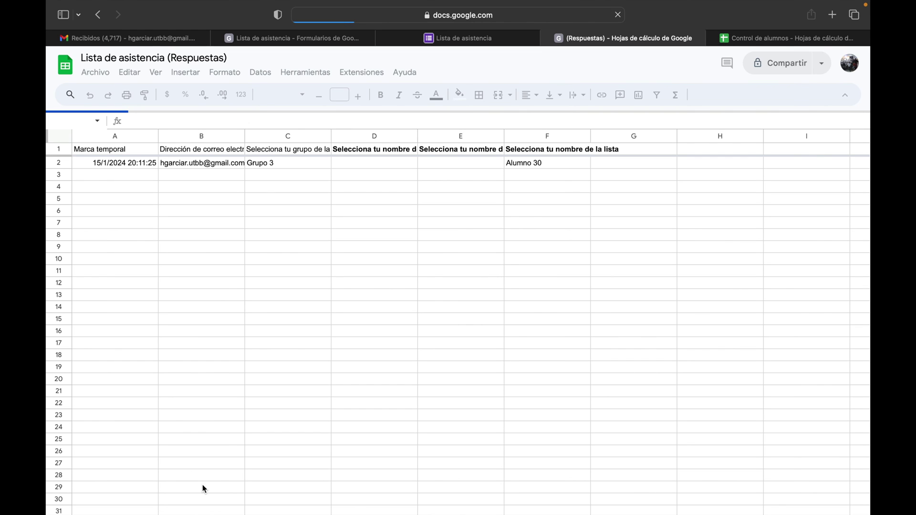
Step: Review the recorded attendance response and the spreadsheet's available download formats, without downloading anything
click(120, 302)
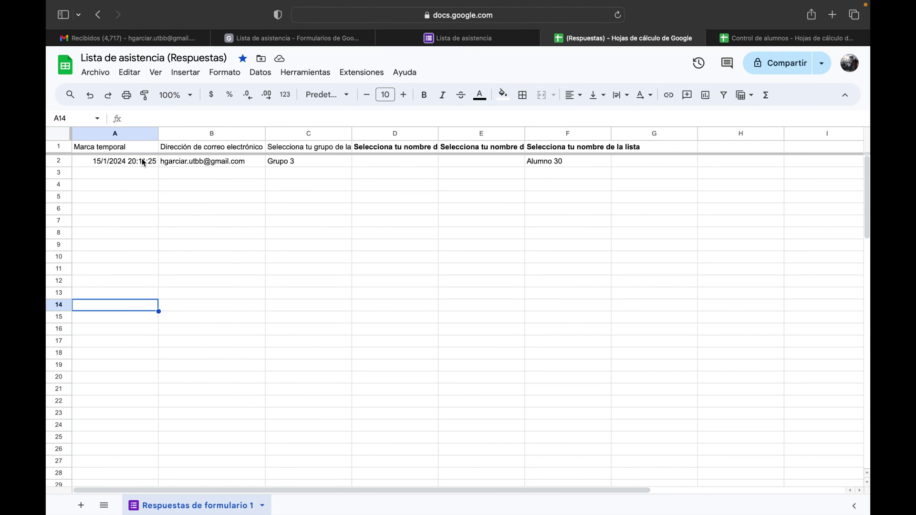
mouse_move(241, 165)
click(101, 73)
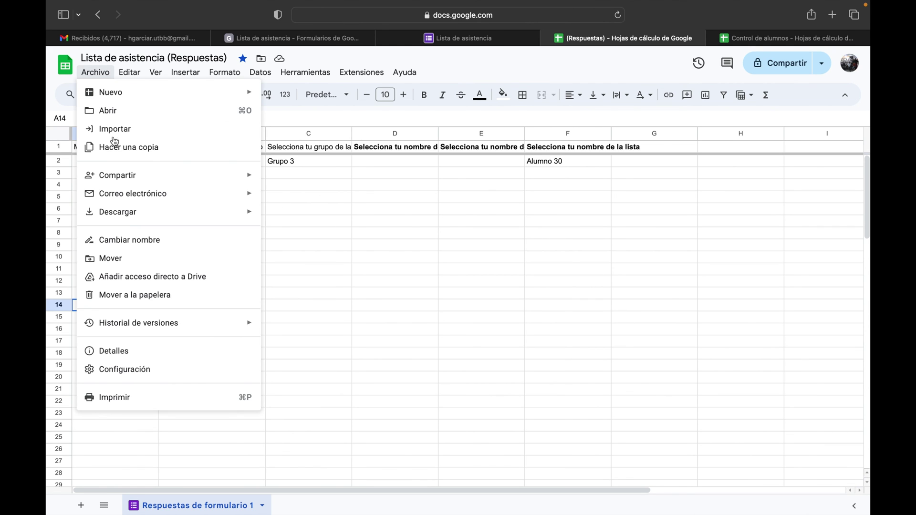
mouse_move(143, 213)
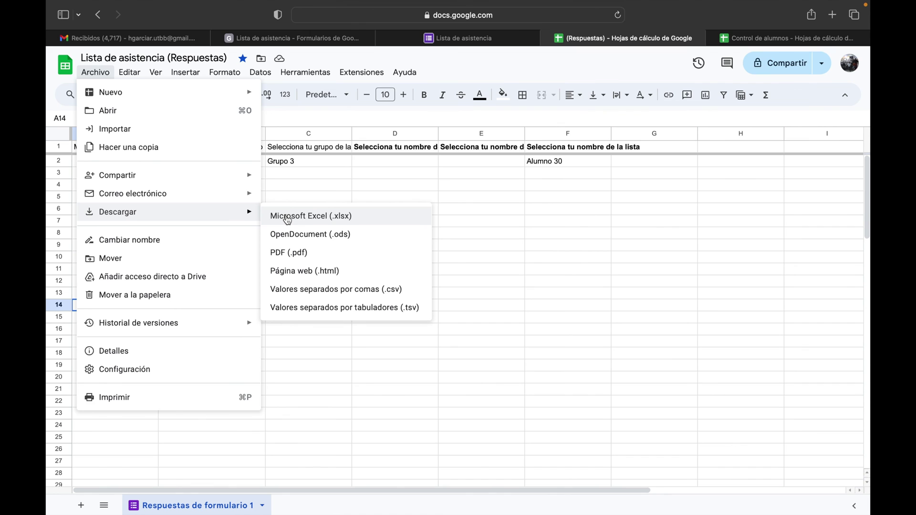
click(617, 246)
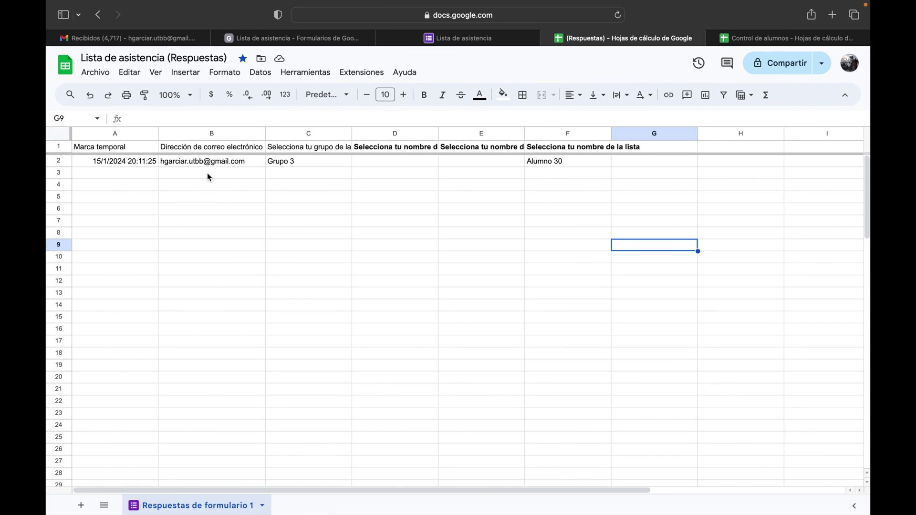